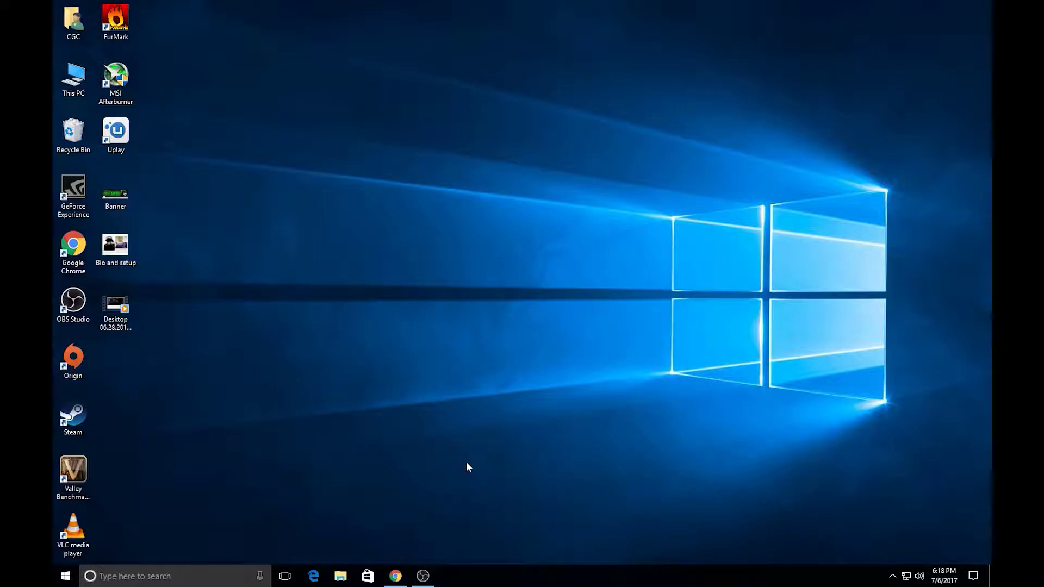
Step: Bring up Chrome and load strexm.tv
click(396, 576)
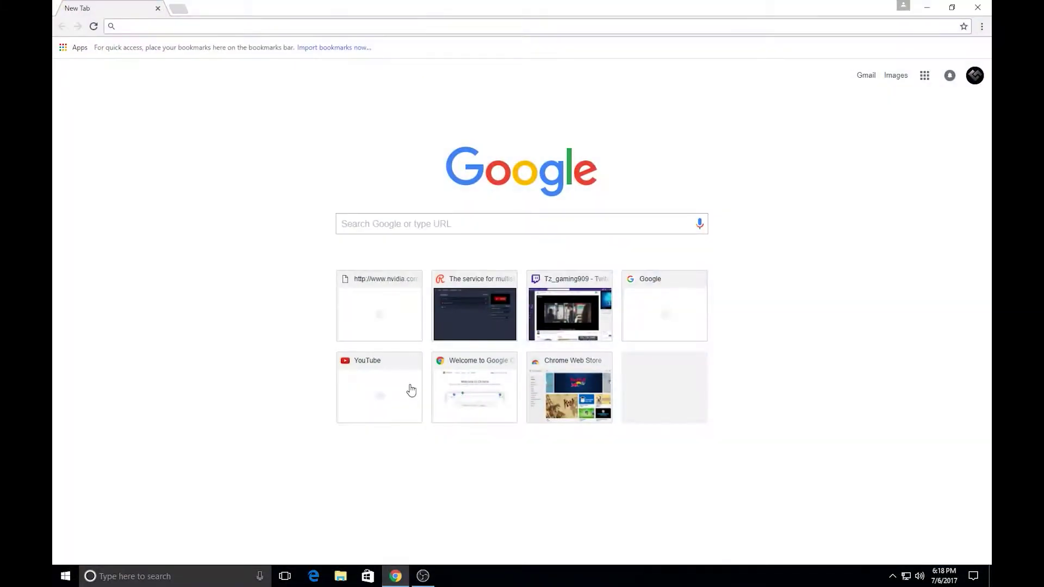
click(293, 27)
text(st)
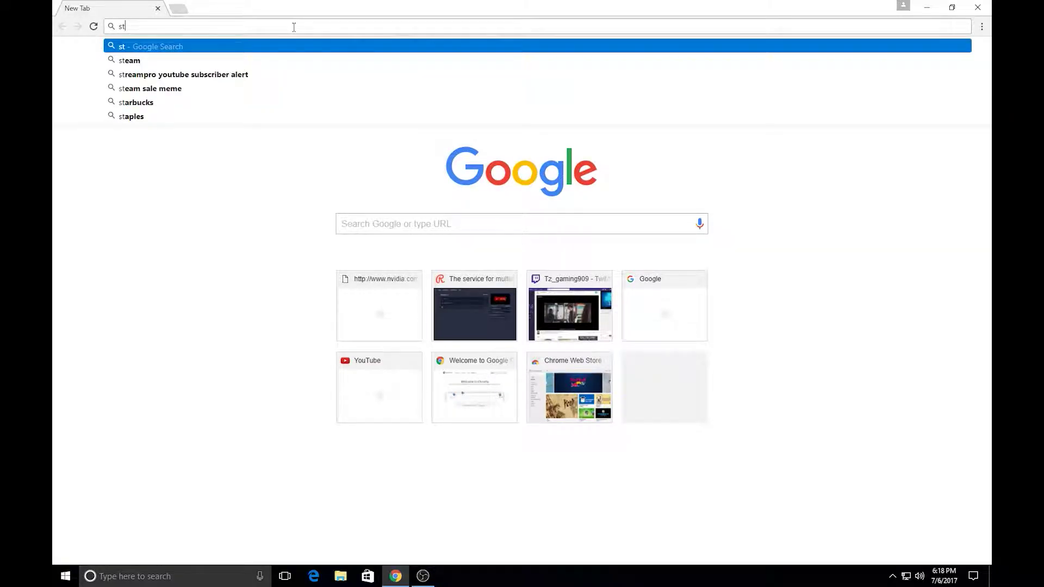
text(rexm)
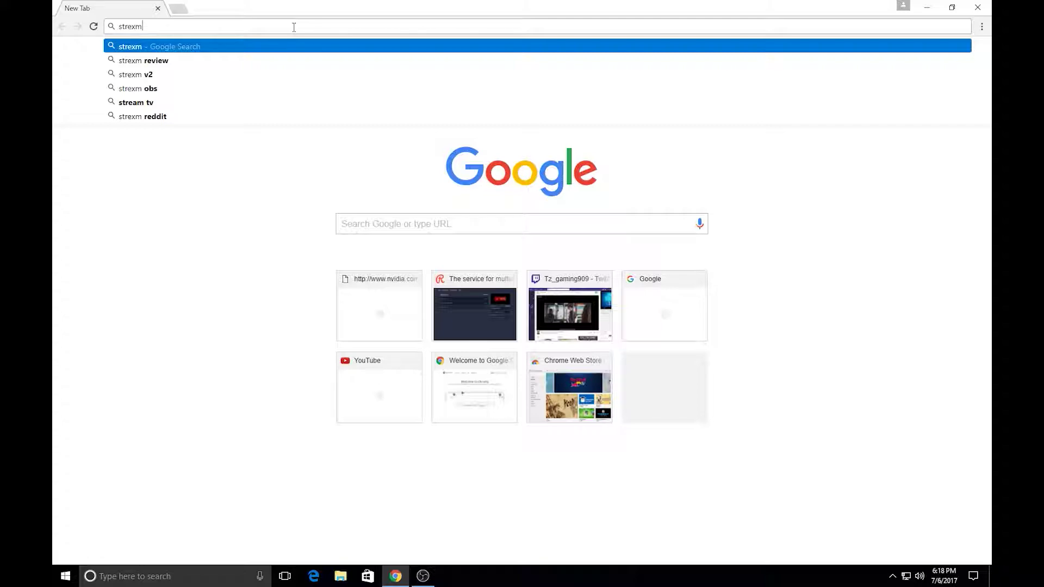
text(.tv)
key(Return)
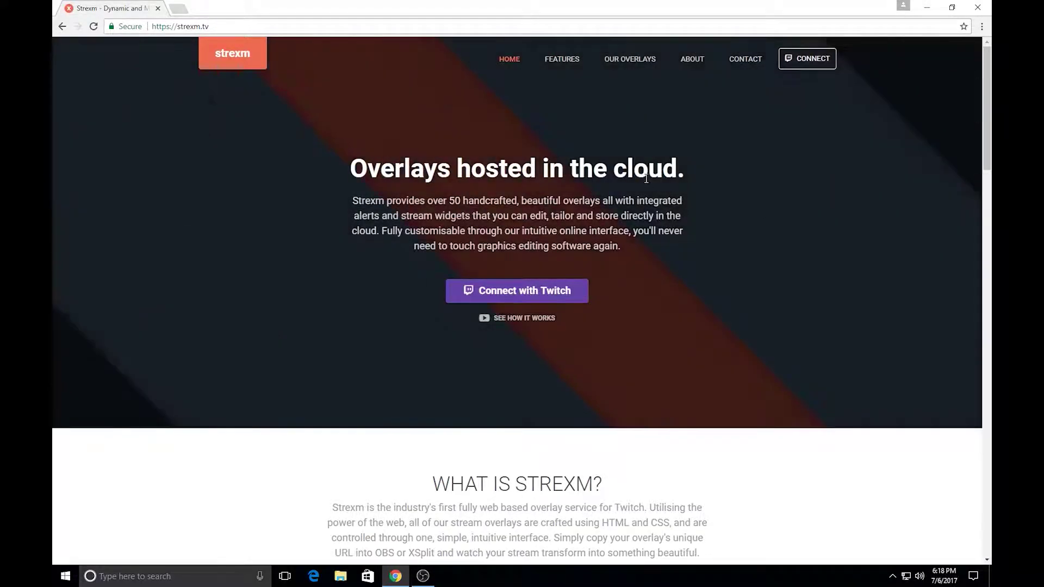
Step: Scroll up and down through the Strexm home page to review its content
scroll(687, 164, down, 3)
scroll(687, 165, up, 3)
scroll(440, 234, down, 5)
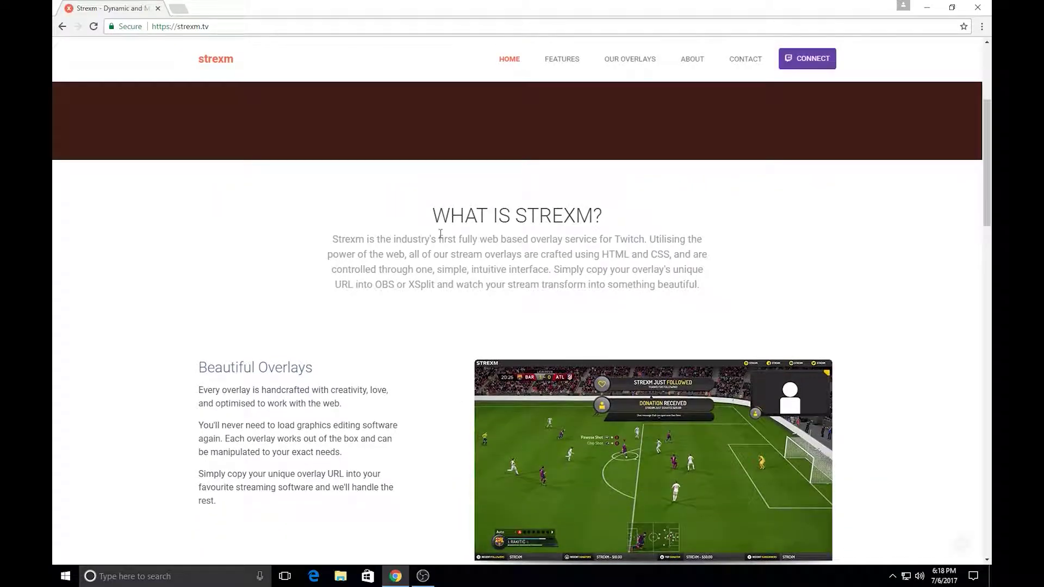
scroll(441, 234, down, 7)
scroll(416, 240, up, 4)
scroll(418, 242, down, 4)
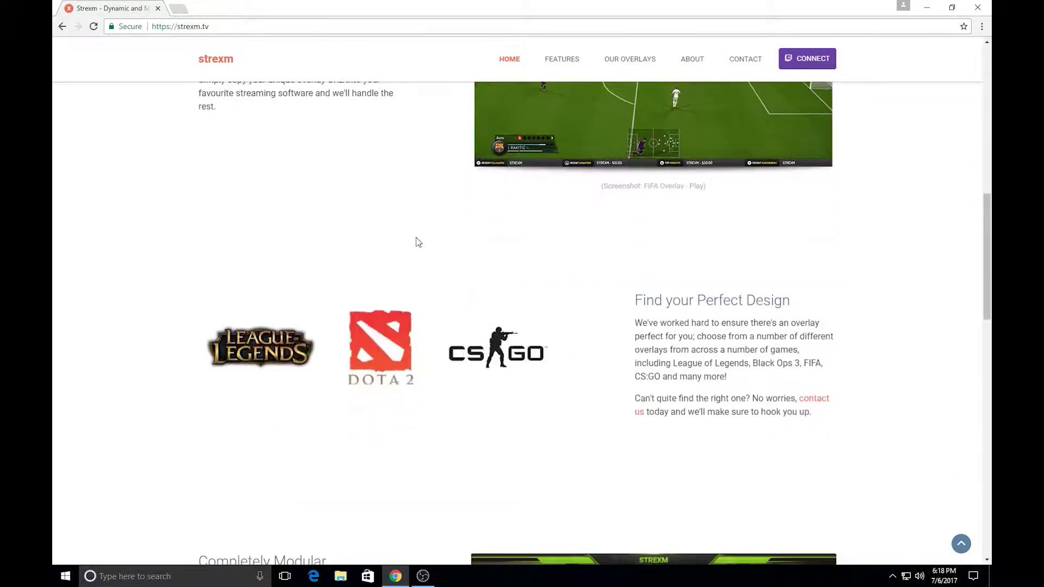
scroll(418, 242, down, 15)
scroll(359, 236, up, 18)
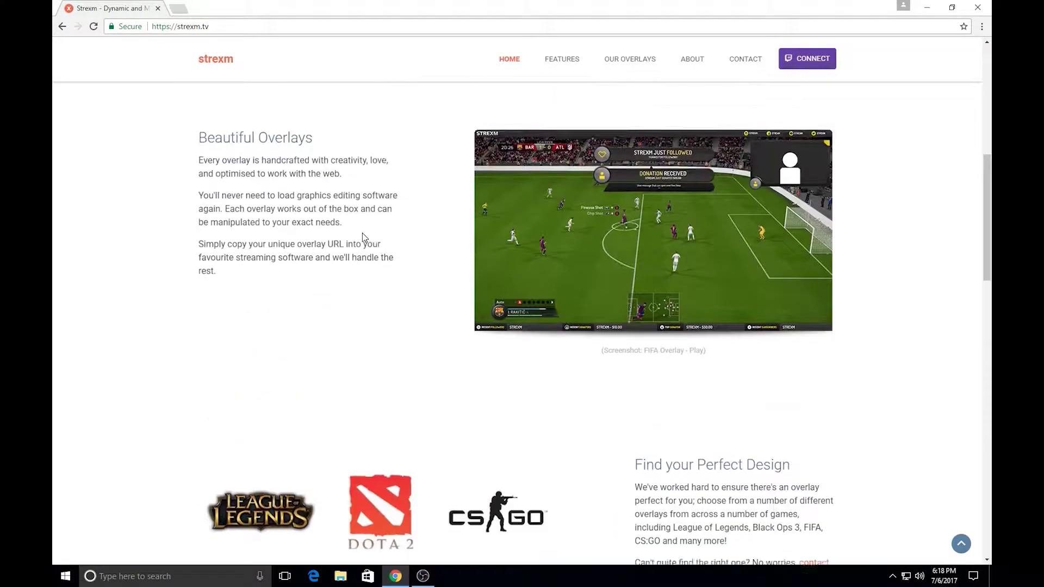
scroll(362, 233, up, 8)
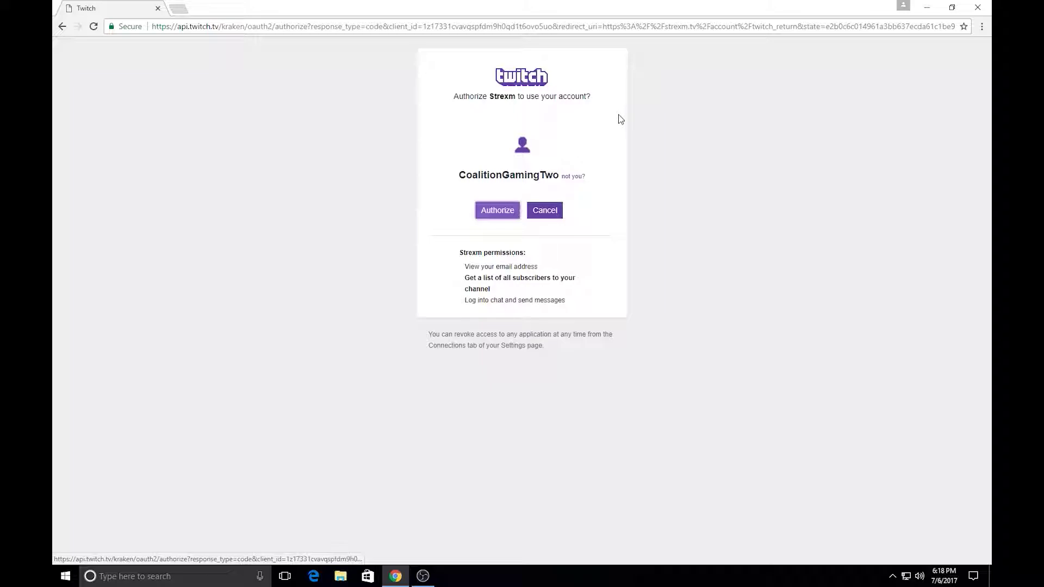
Step: Sign in with a different Twitch account by entering its username, then start a new overlay
click(589, 176)
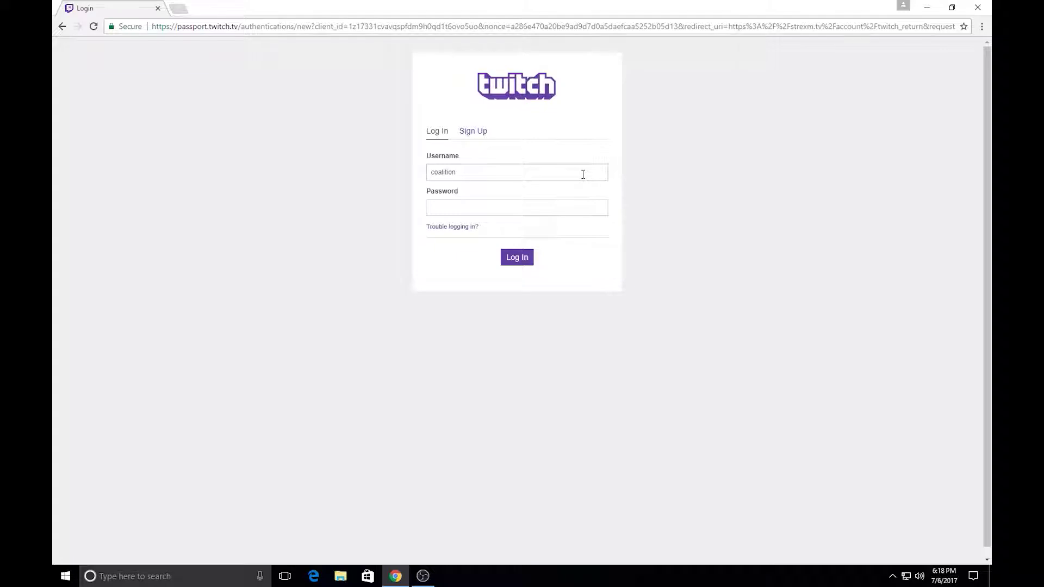
text(coalitiongamingcrew)
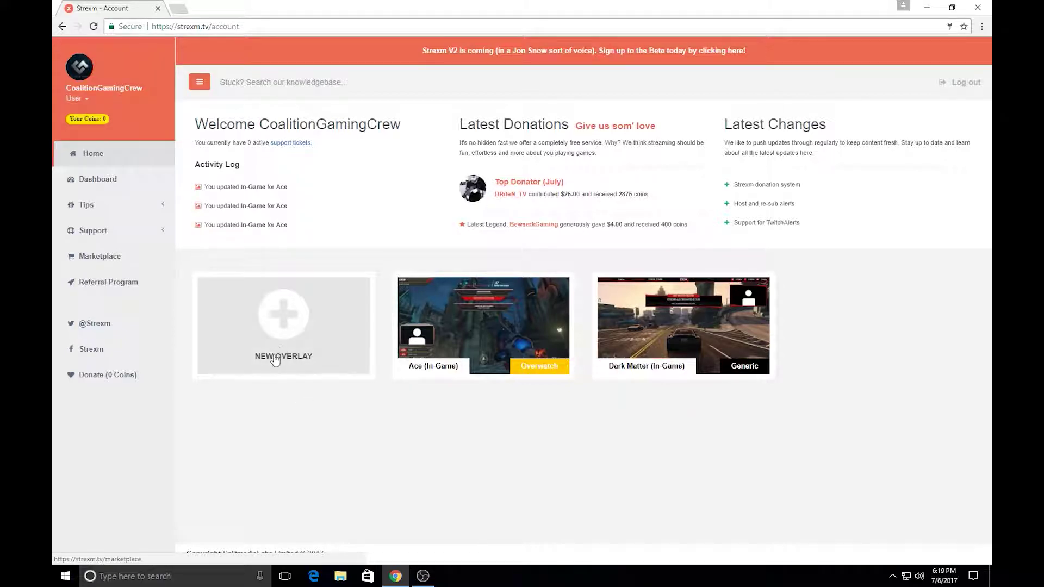
click(276, 359)
Step: Scroll down the Marketplace and open the full-size Bloody Splat overlay preview
scroll(361, 251, down, 2)
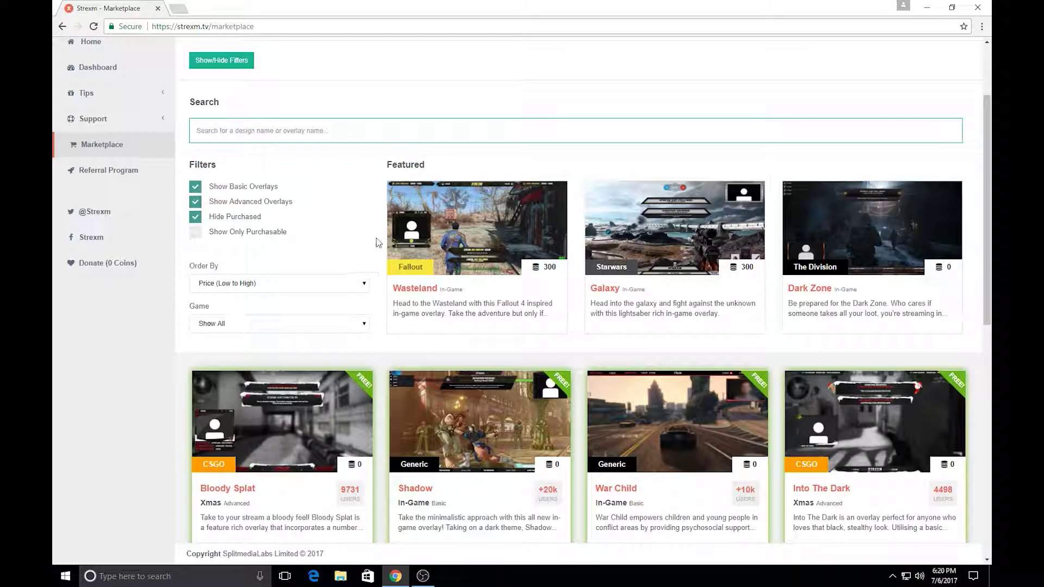
scroll(379, 241, down, 1)
scroll(383, 234, down, 2)
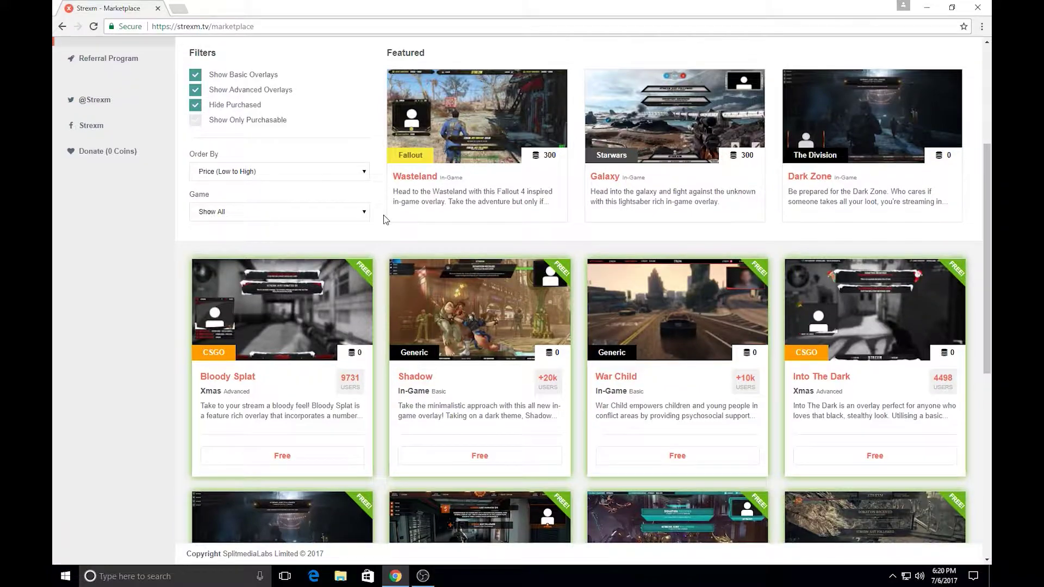
scroll(384, 218, down, 2)
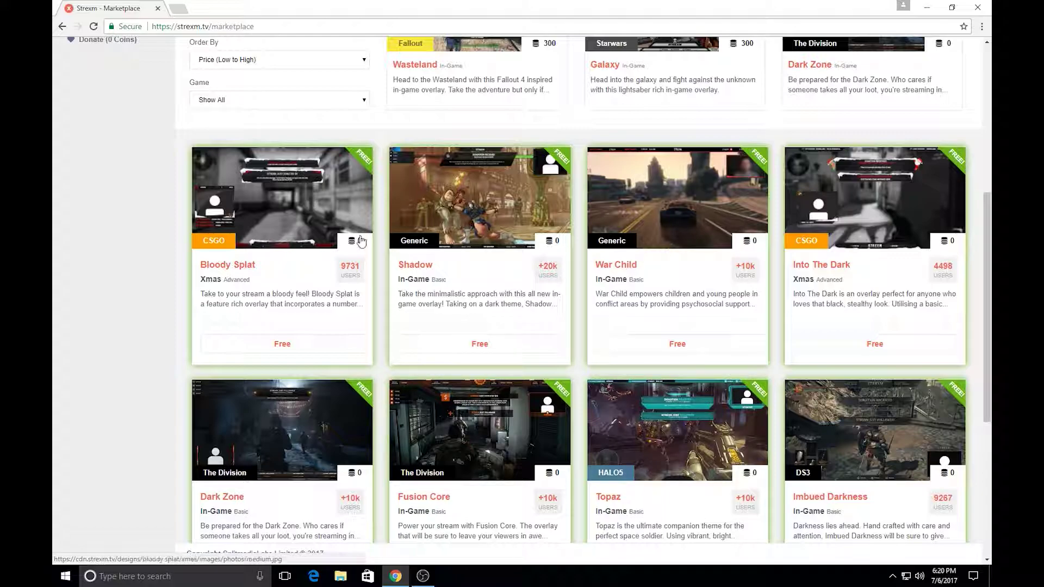
click(297, 204)
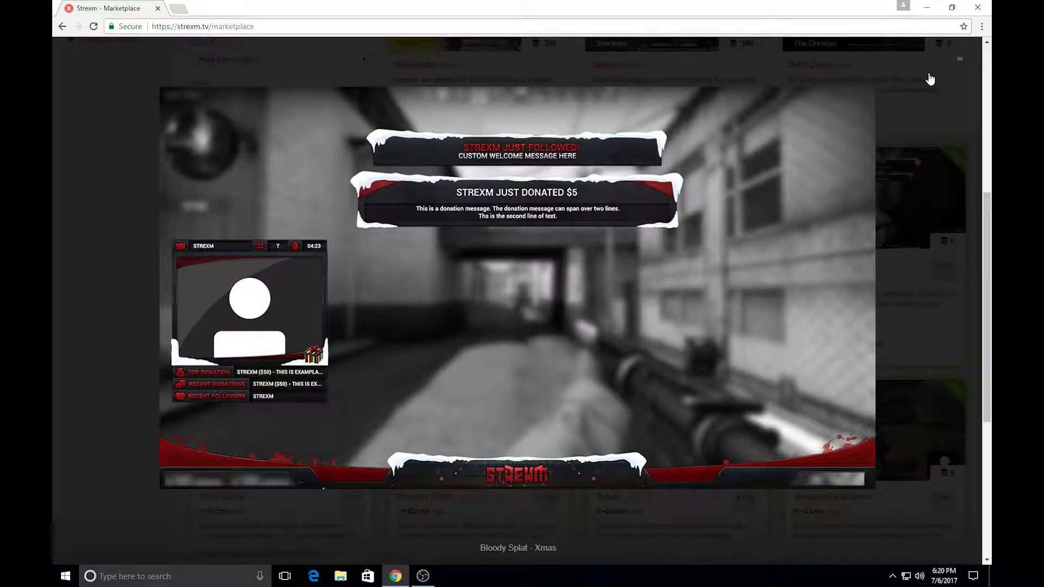
Step: Close the preview and confirm getting the free Bloody Splat Xmas overlay
click(960, 58)
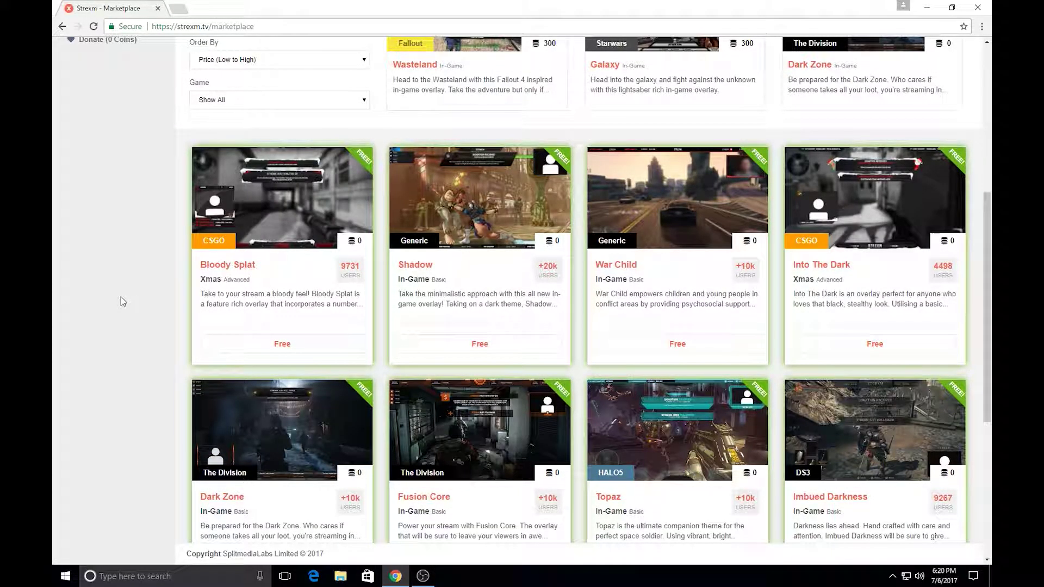
click(266, 346)
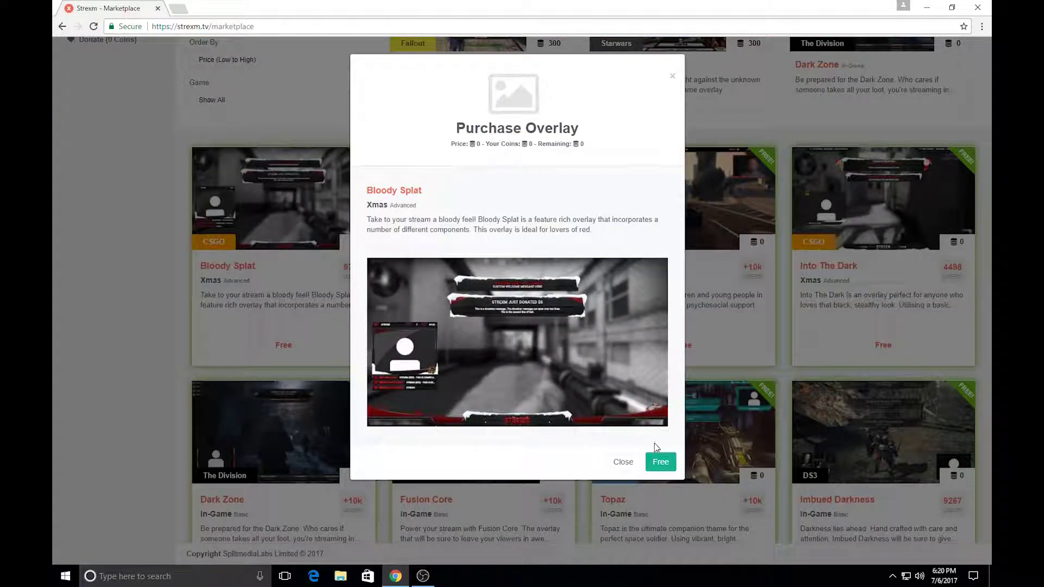
key(Return)
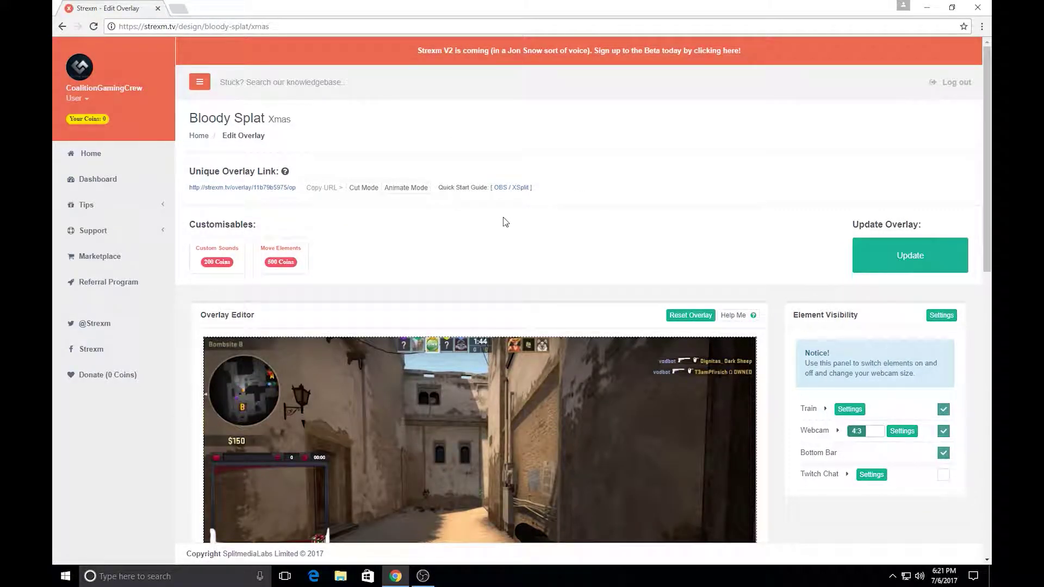
scroll(680, 154, down, 3)
scroll(707, 156, down, 1)
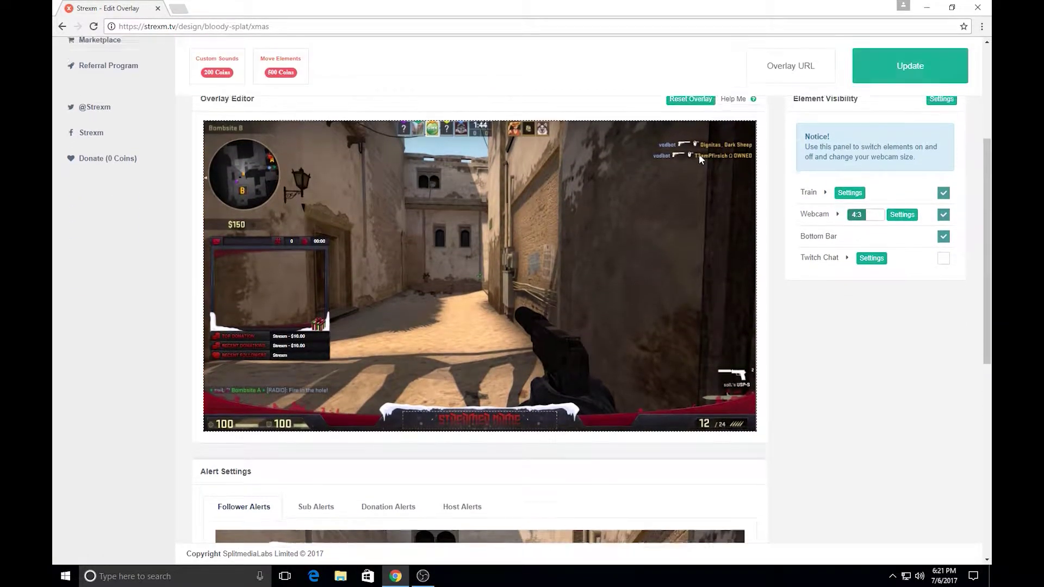
scroll(699, 154, up, 3)
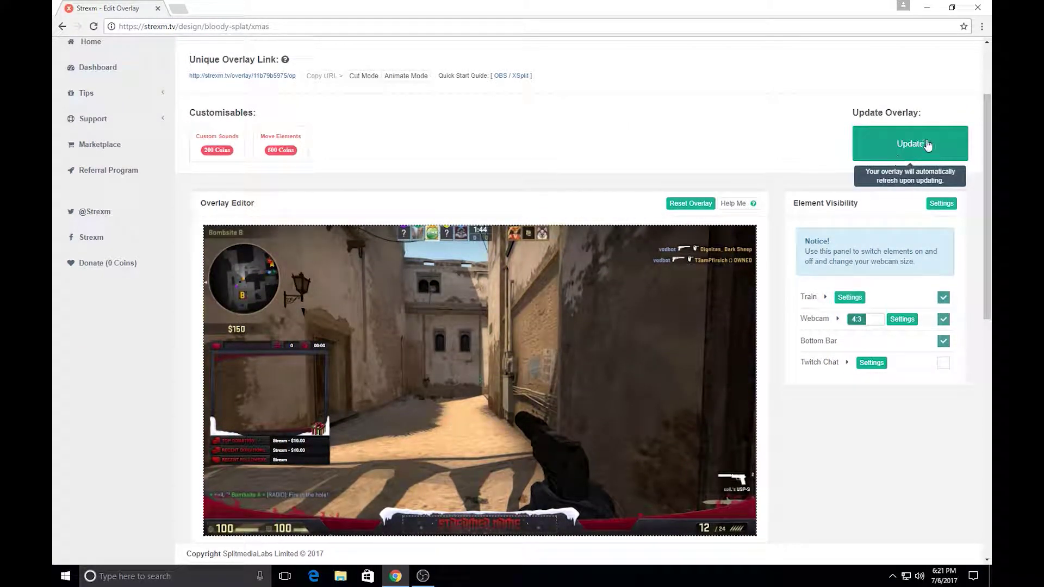
scroll(630, 135, down, 2)
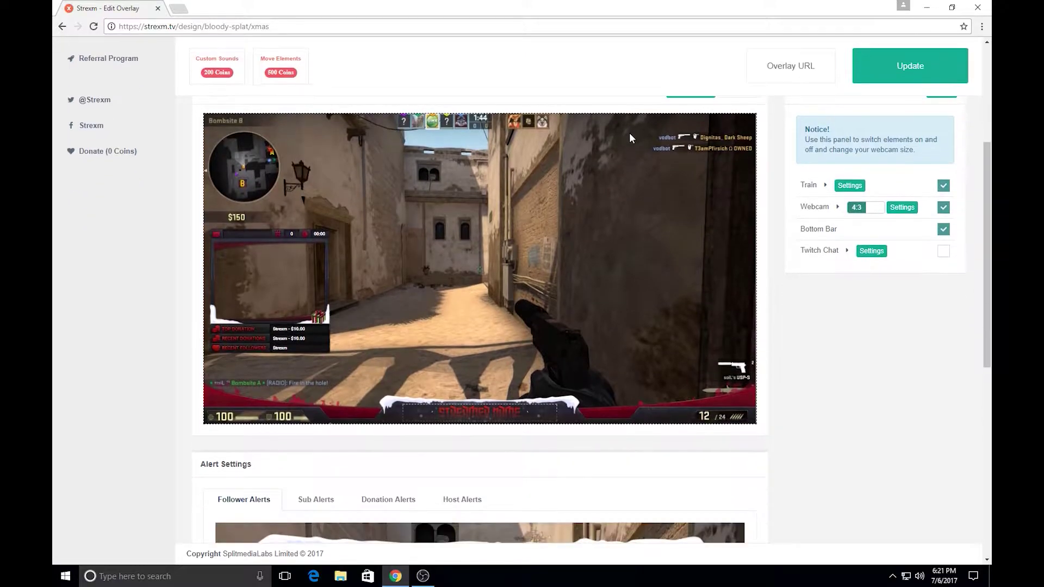
click(863, 213)
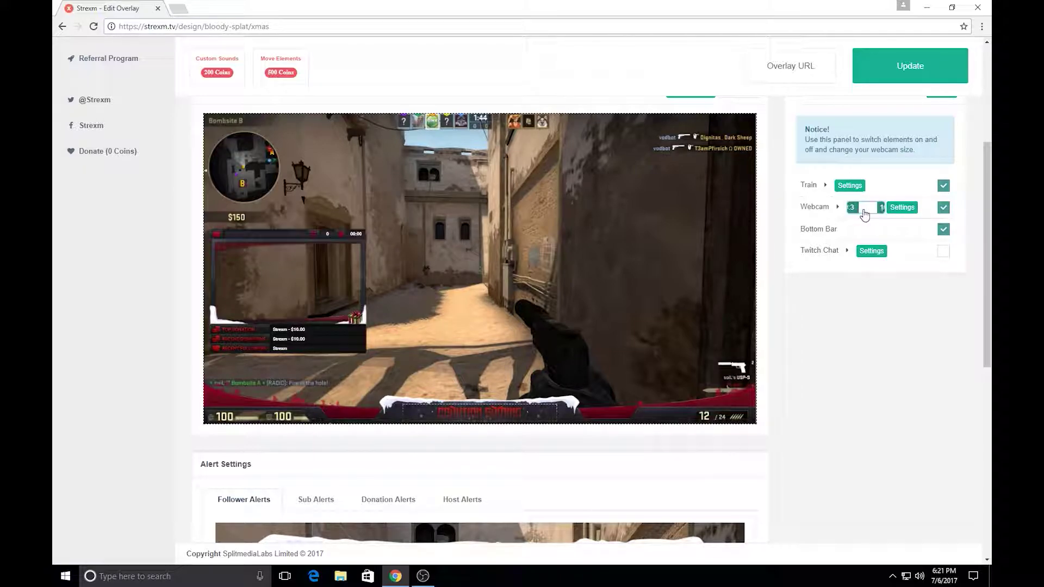
click(865, 214)
click(866, 214)
click(865, 215)
click(865, 214)
click(866, 214)
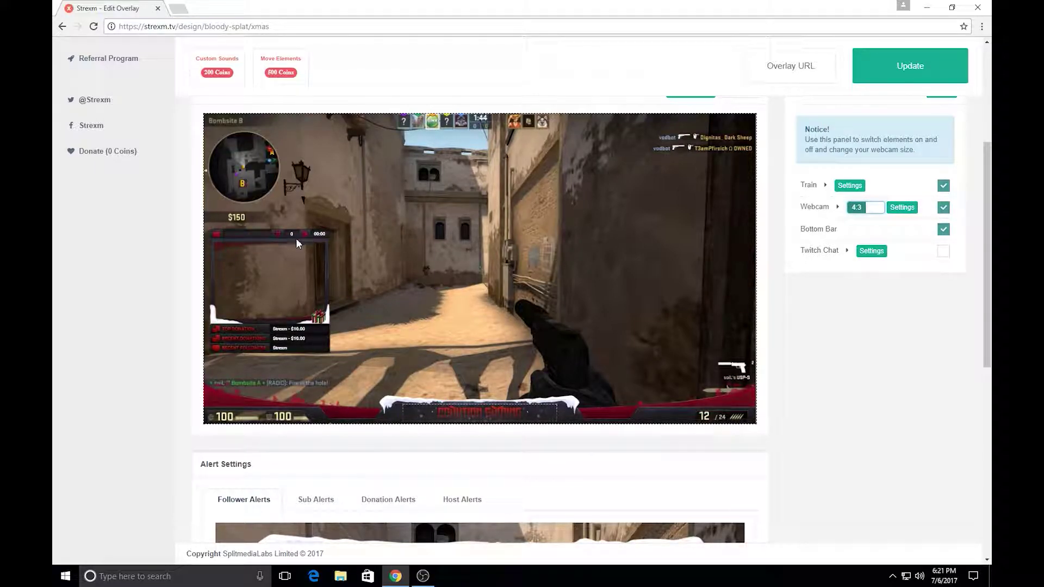
click(944, 209)
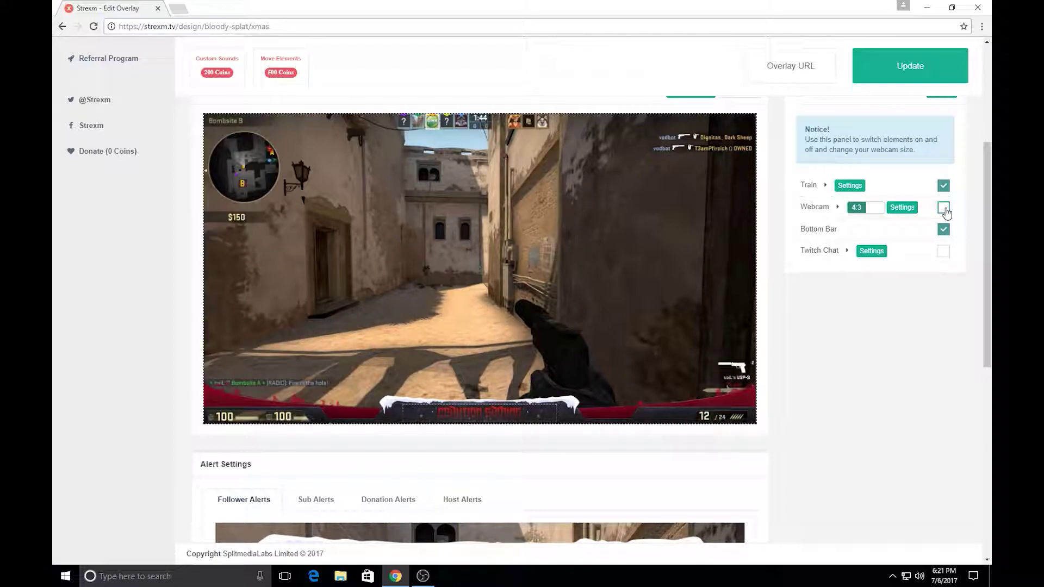
click(945, 211)
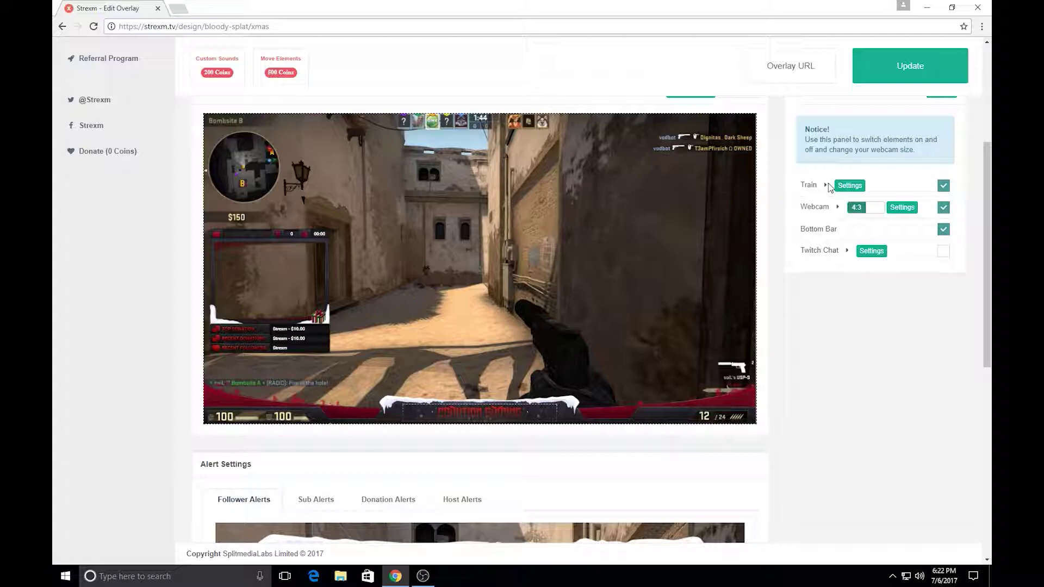
click(850, 186)
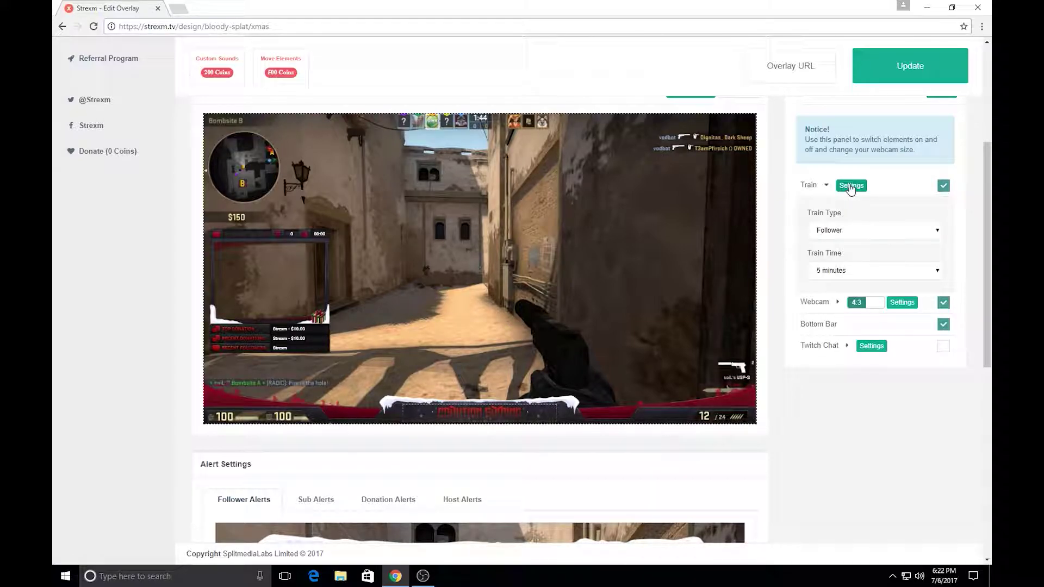
click(851, 185)
click(851, 185)
click(850, 185)
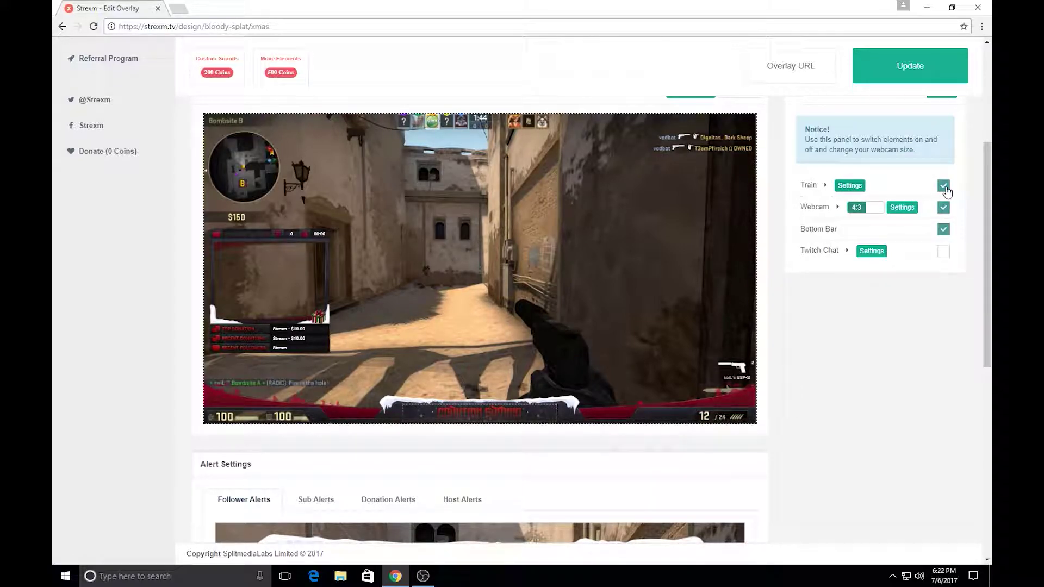
click(944, 186)
click(944, 186)
click(944, 186)
click(944, 187)
click(944, 186)
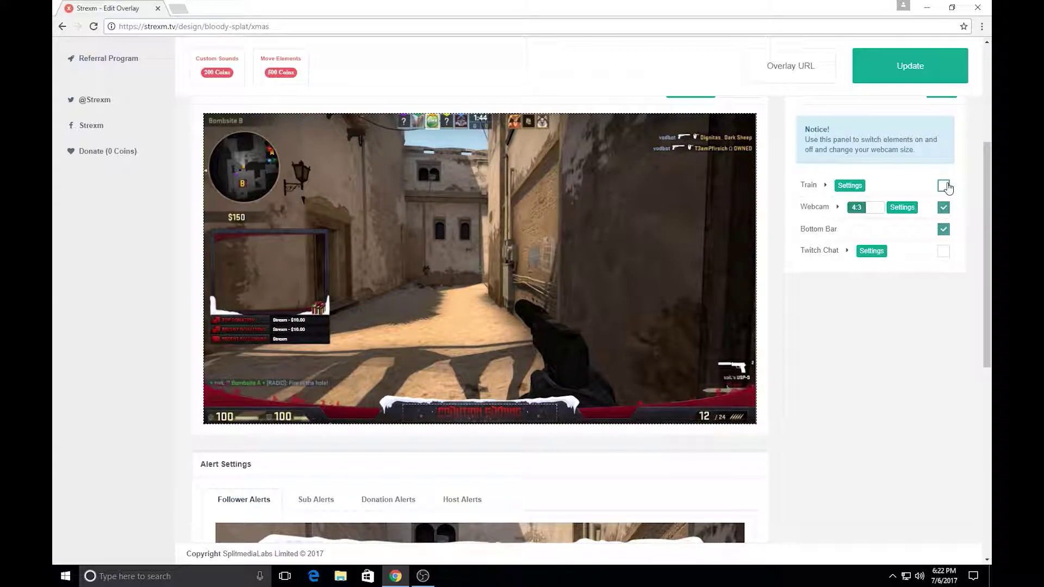
click(944, 186)
click(944, 187)
click(943, 186)
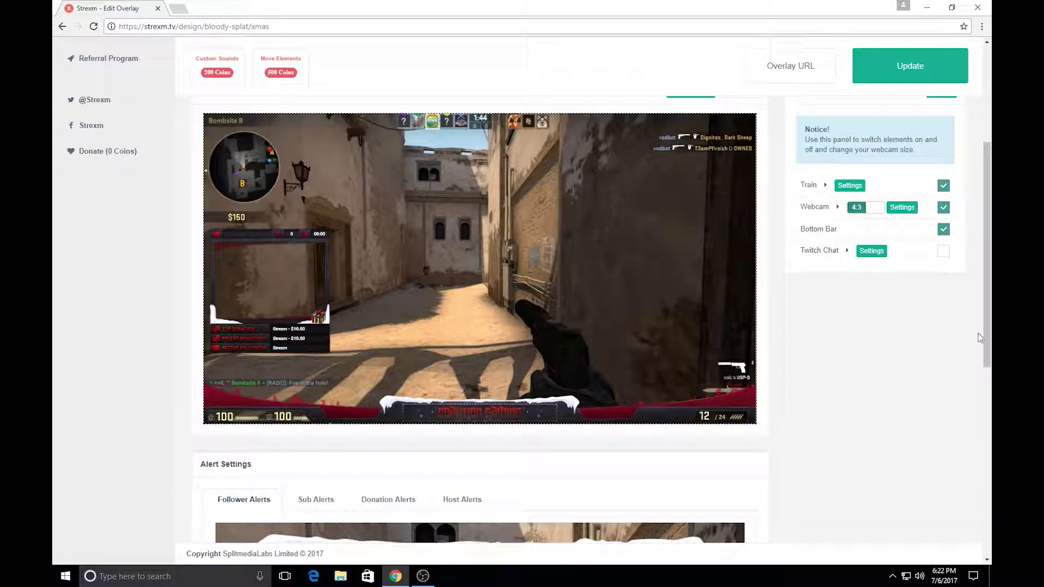
click(943, 230)
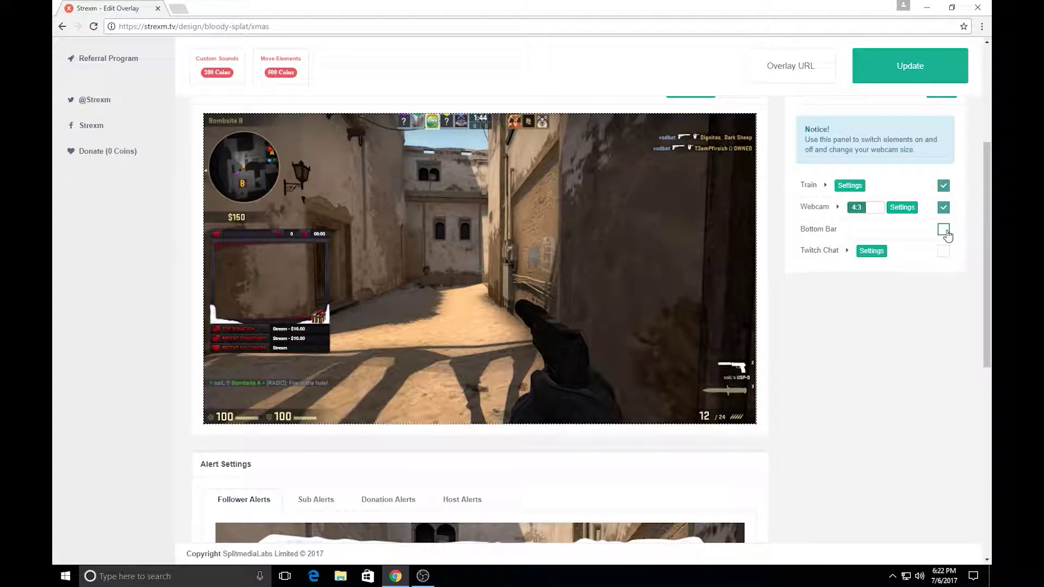
click(945, 231)
click(945, 231)
click(945, 231)
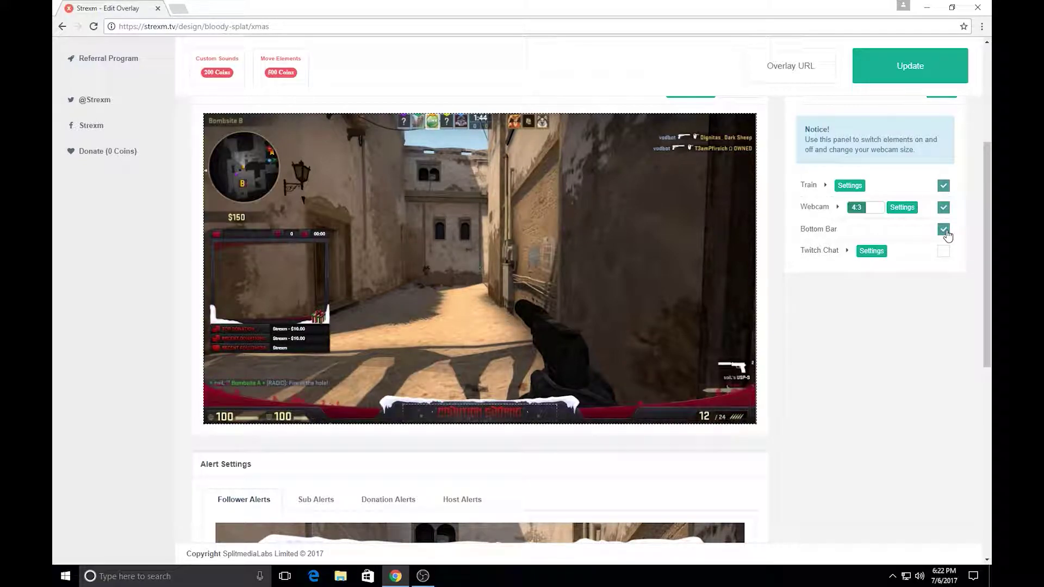
click(945, 231)
click(945, 231)
click(943, 229)
click(944, 228)
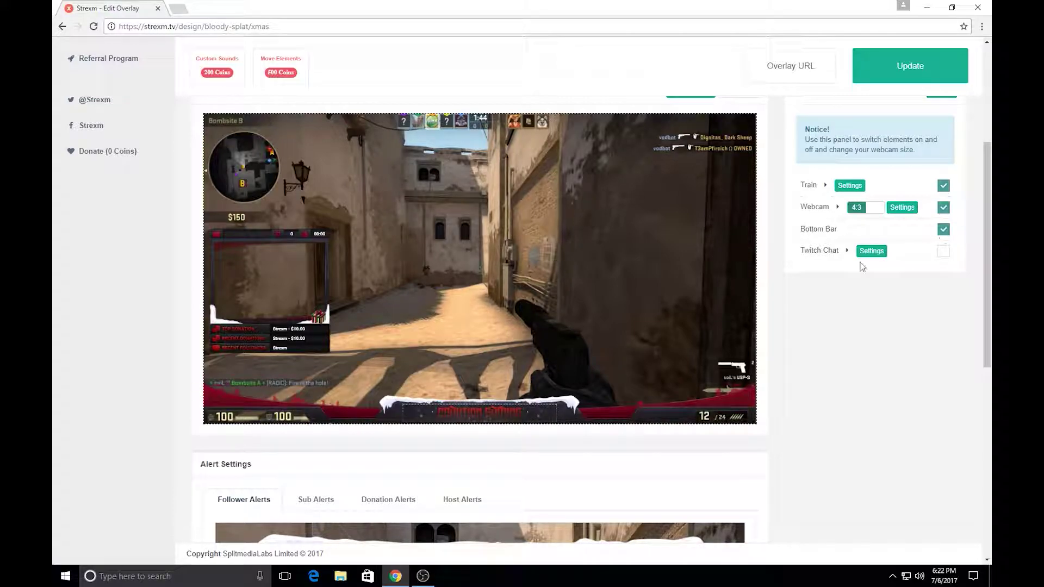
click(944, 229)
click(943, 229)
click(943, 255)
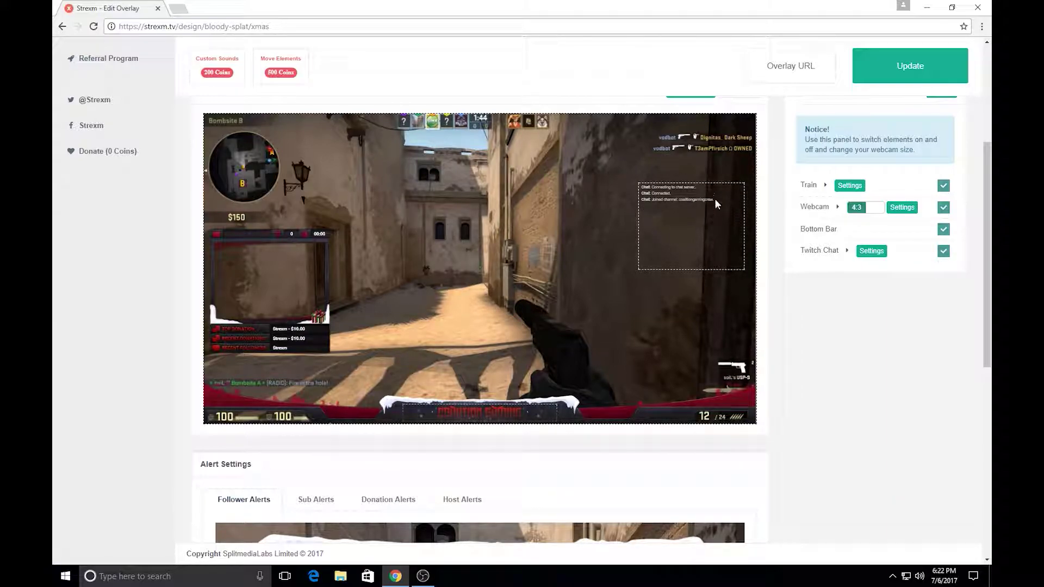
Step: In Twitch Chat settings, try the S0N0S', Light and Dark themes, then settle on BetterTTV Dark
click(873, 253)
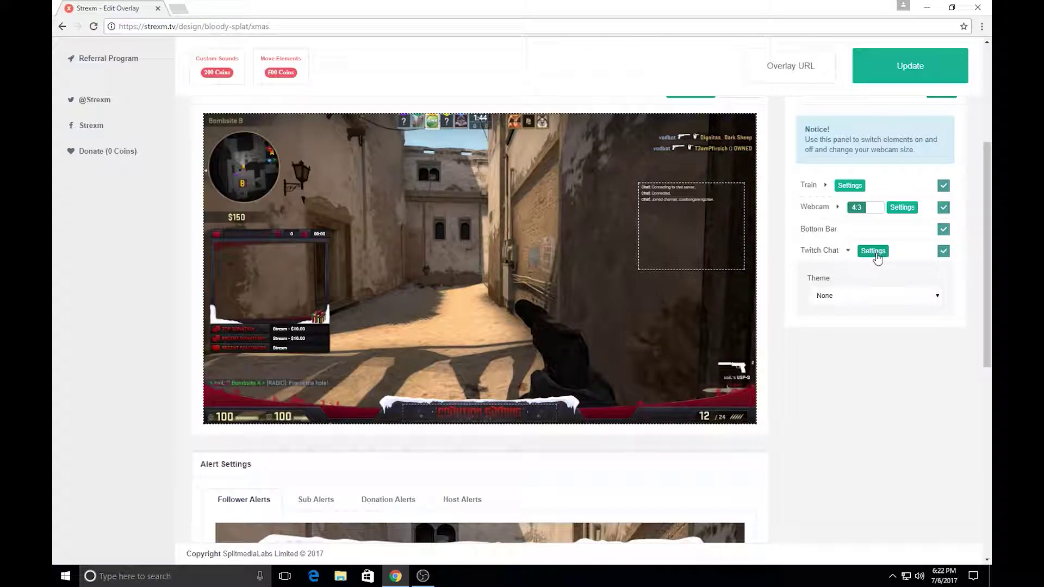
click(905, 296)
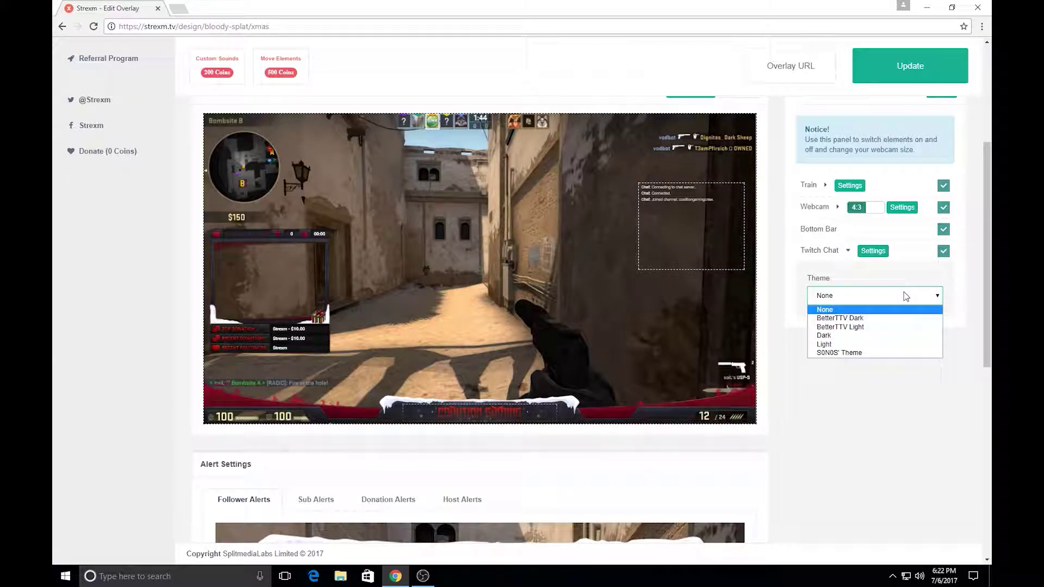
click(851, 353)
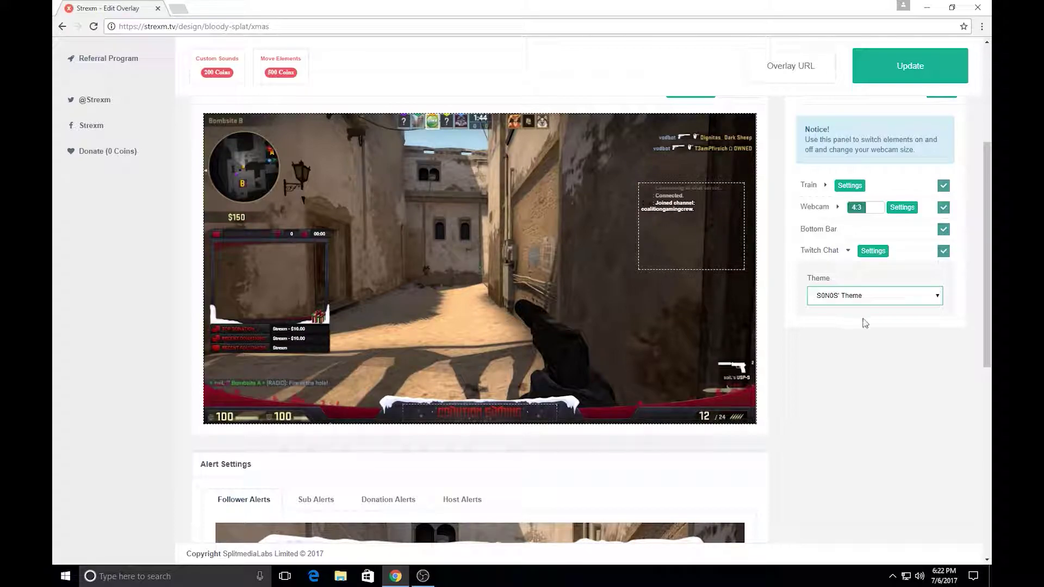
click(864, 299)
click(873, 341)
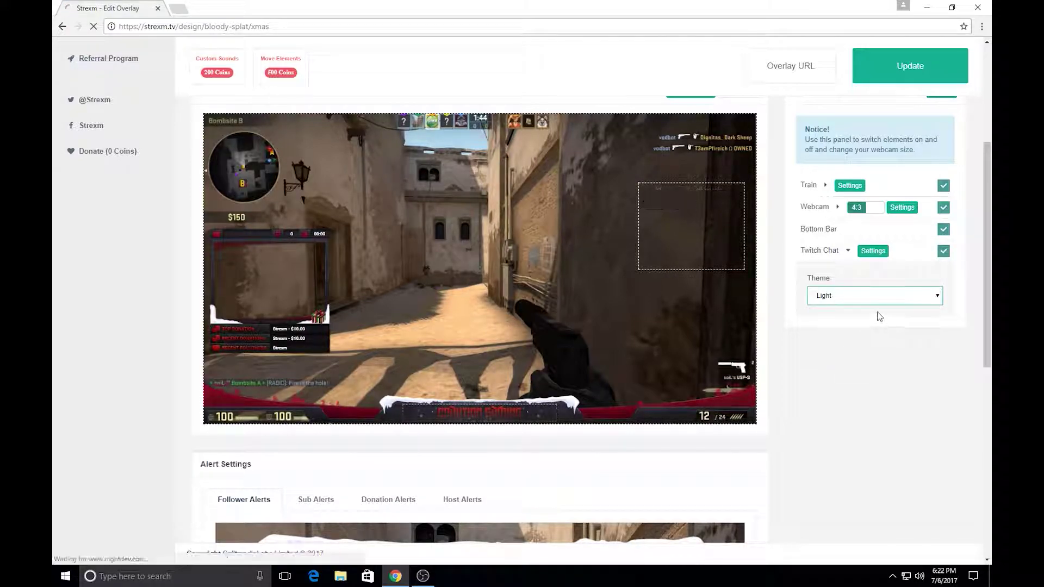
click(853, 300)
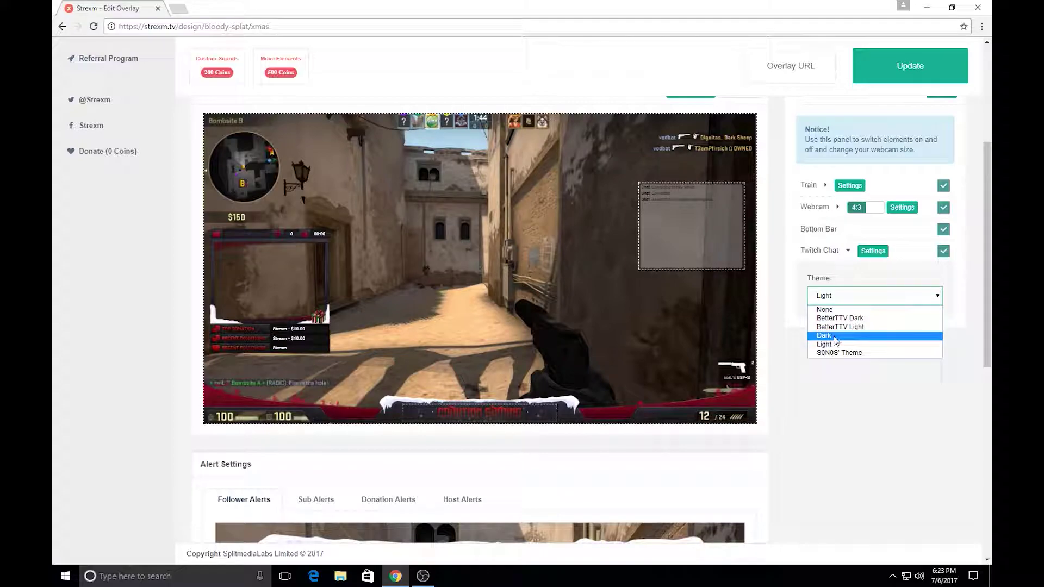
click(835, 337)
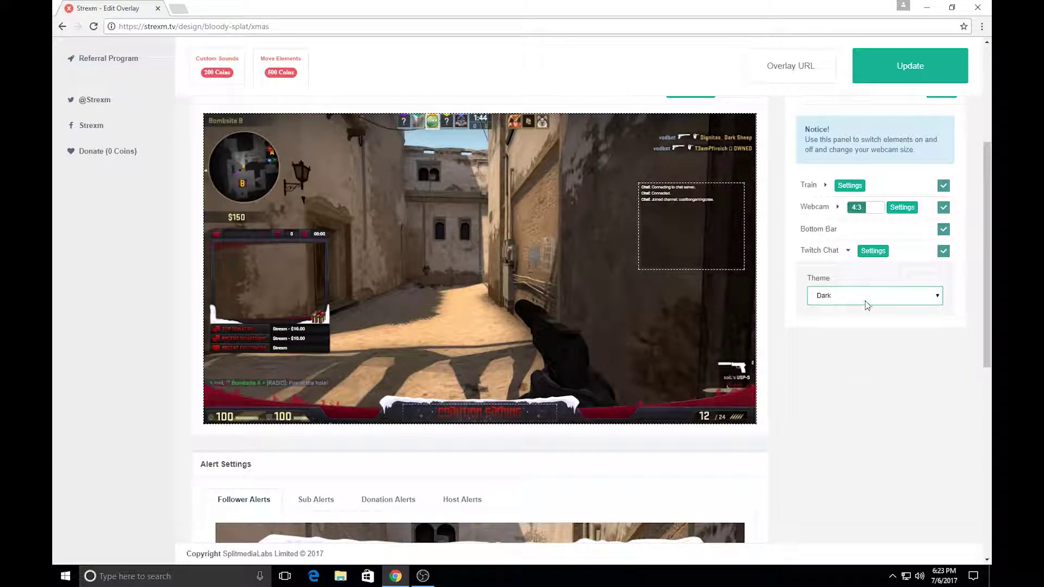
click(867, 305)
click(869, 318)
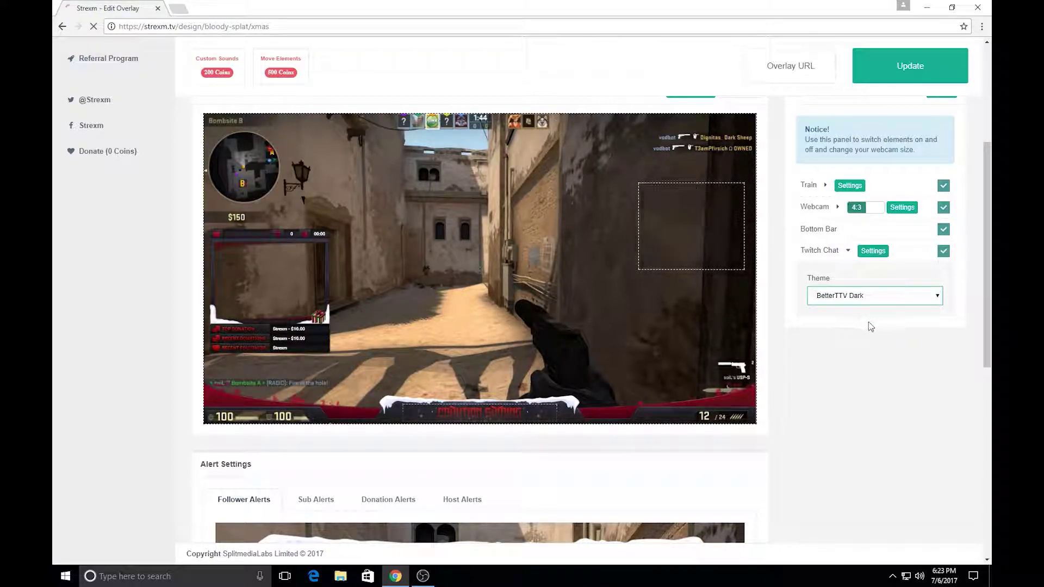
click(870, 326)
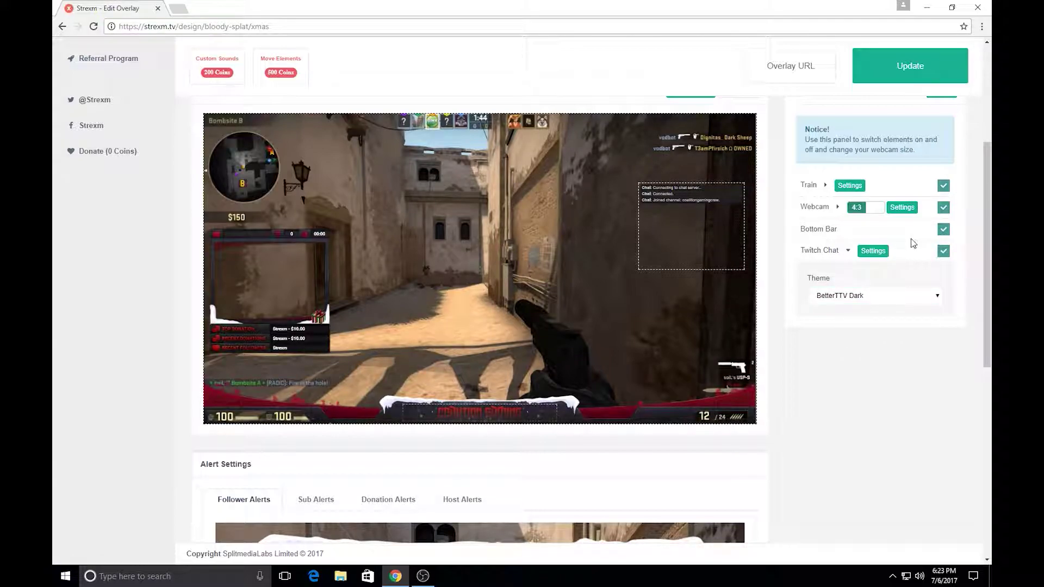
scroll(885, 372, up, 2)
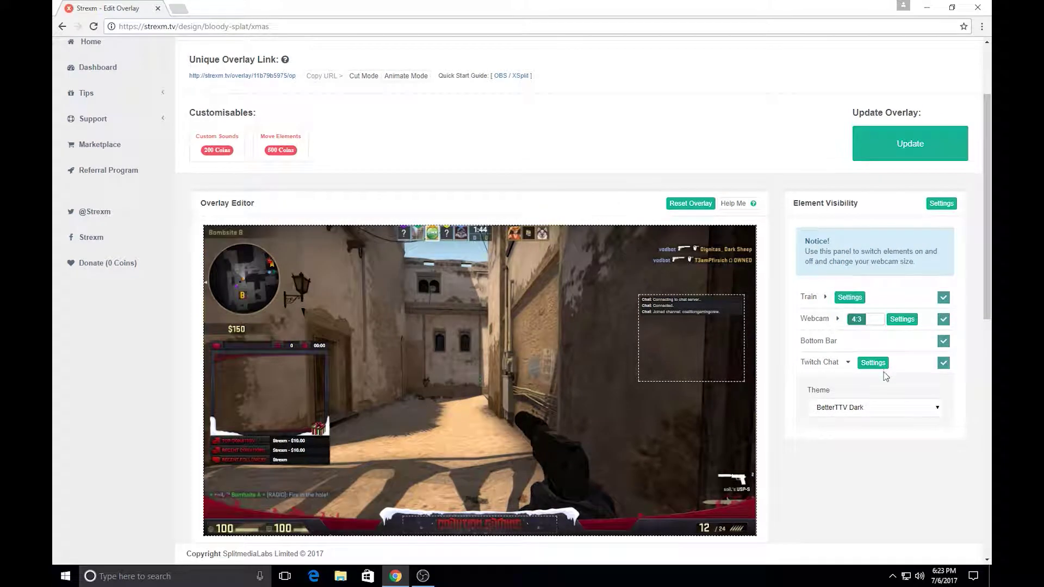
scroll(935, 385, down, 1)
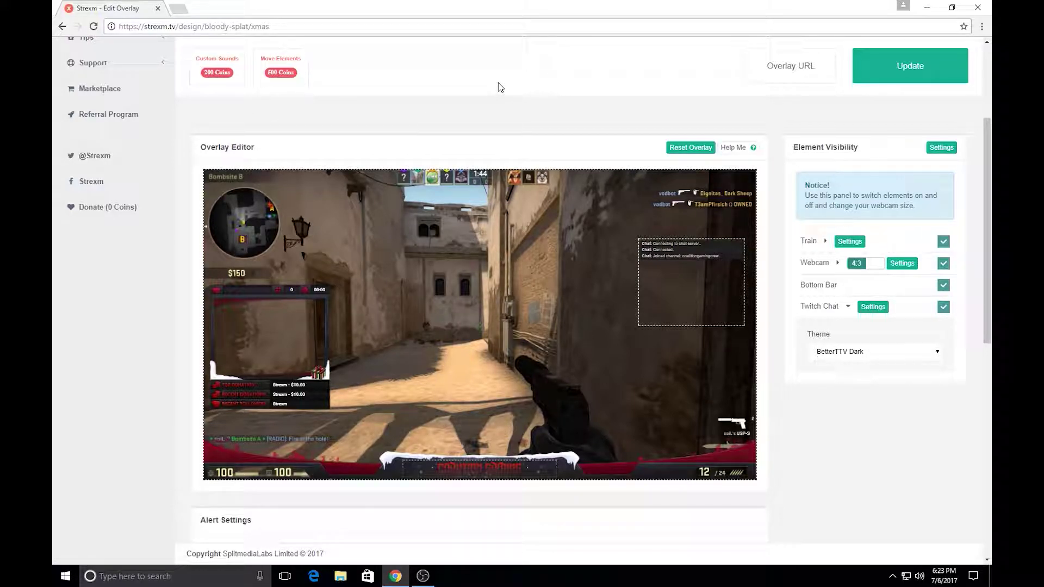
Step: Scroll to Follower Alerts, preview the follower alert and send a test follower alert
scroll(855, 441, down, 3)
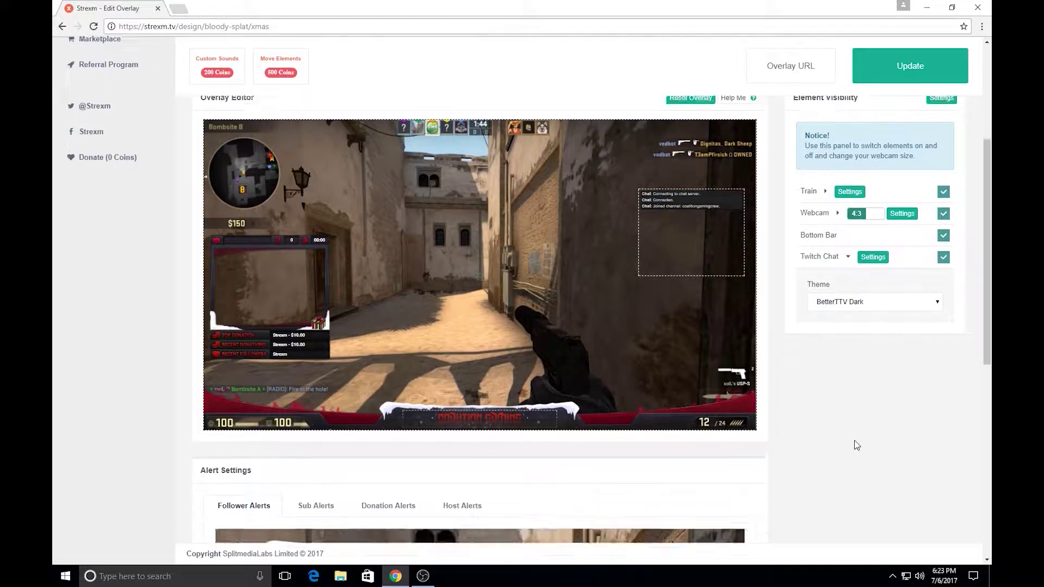
scroll(851, 384, down, 5)
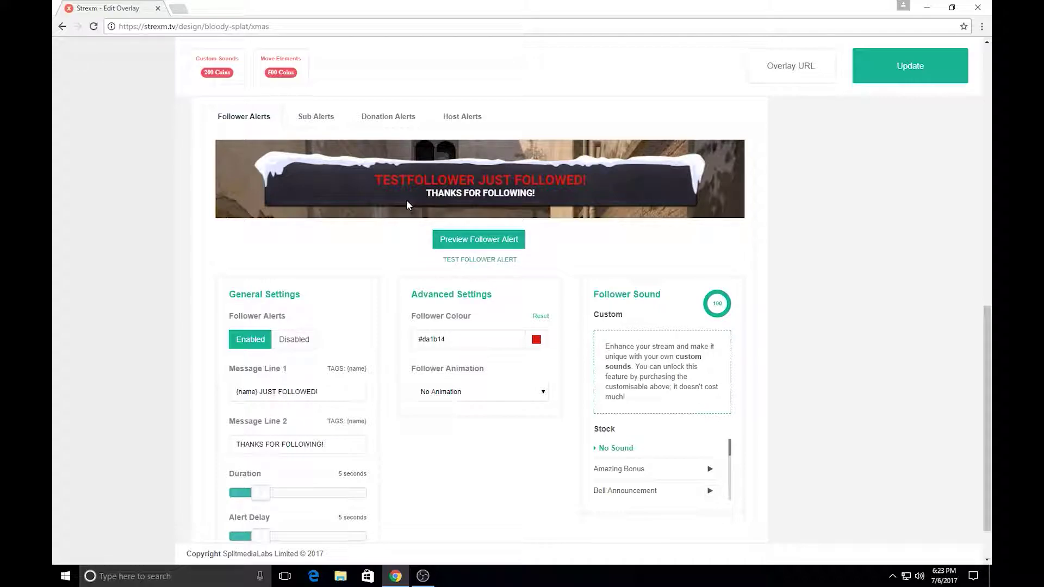
click(482, 241)
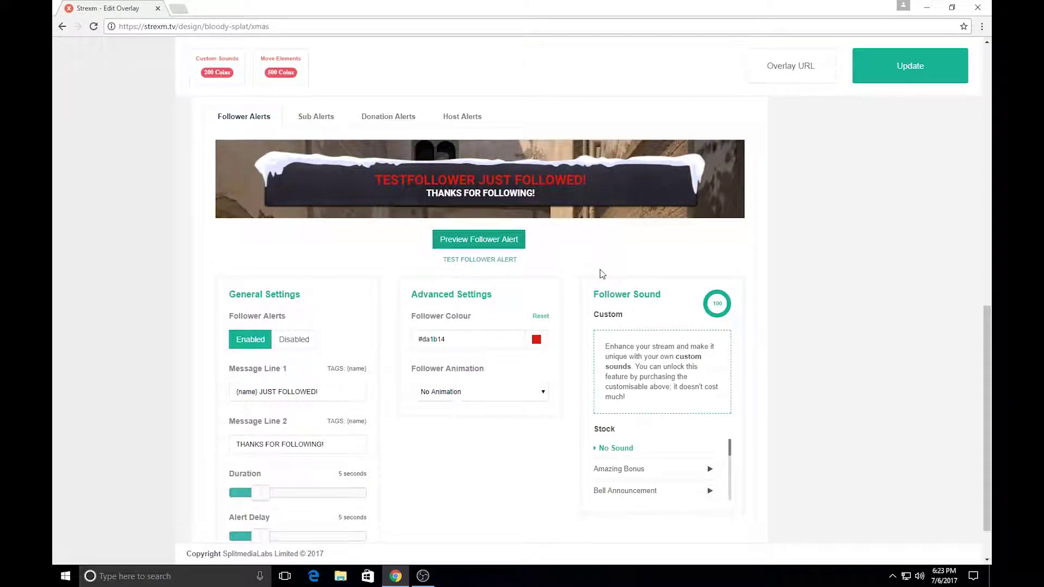
click(513, 261)
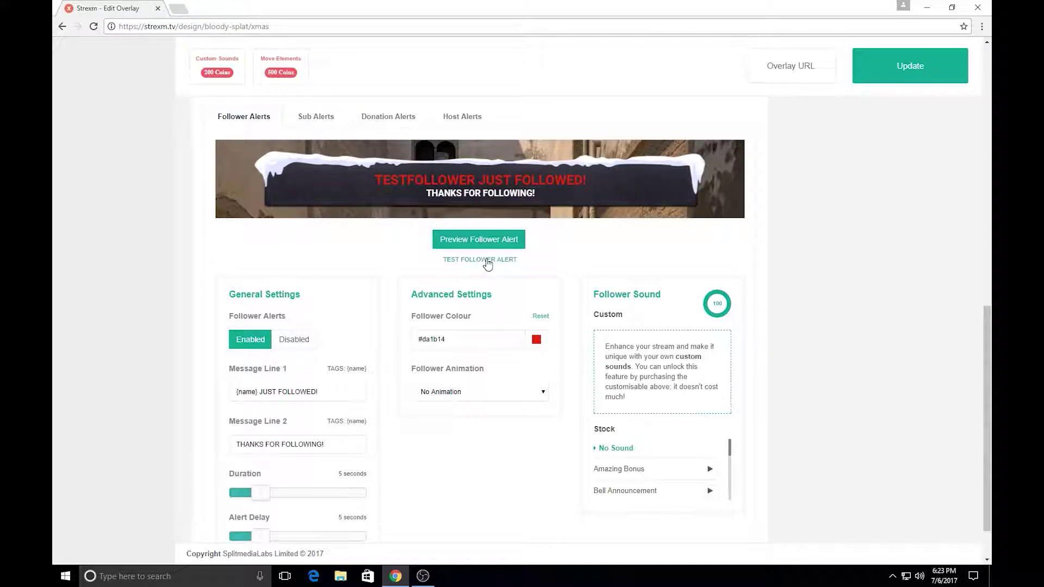
click(501, 244)
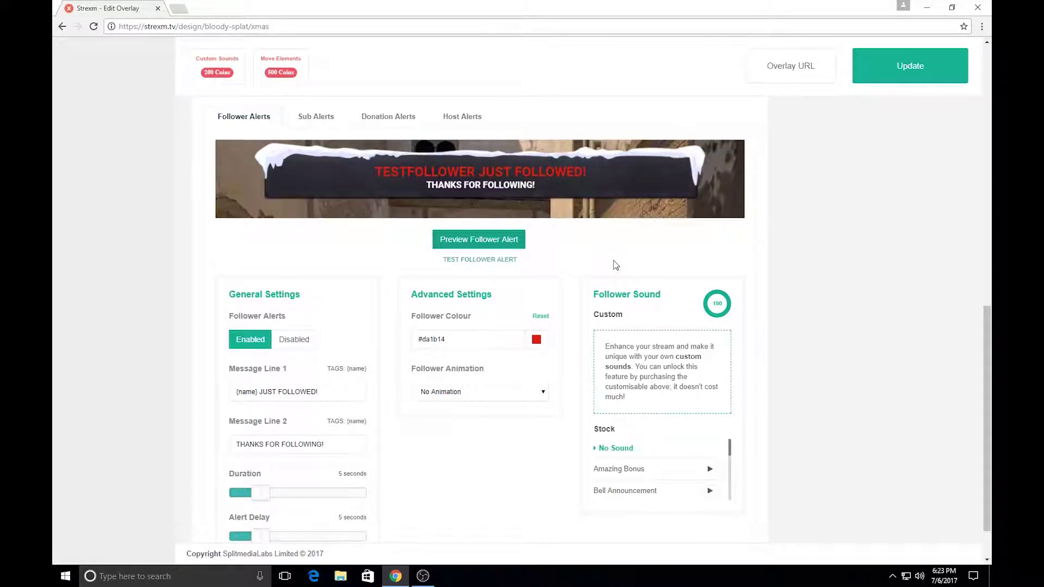
Step: Choose Bounce as the follower alert animation and preview it
click(439, 395)
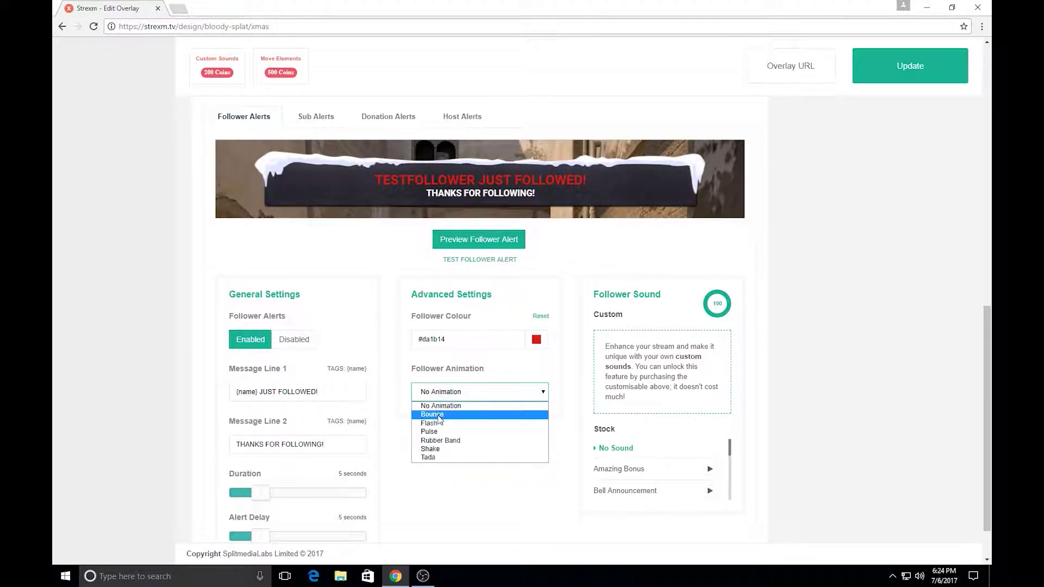
click(439, 415)
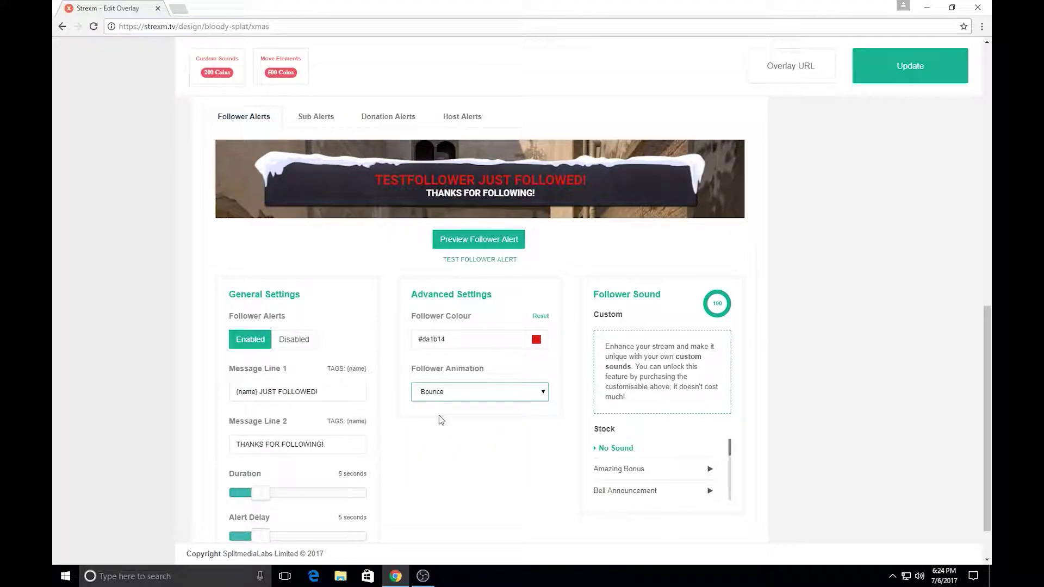
click(481, 244)
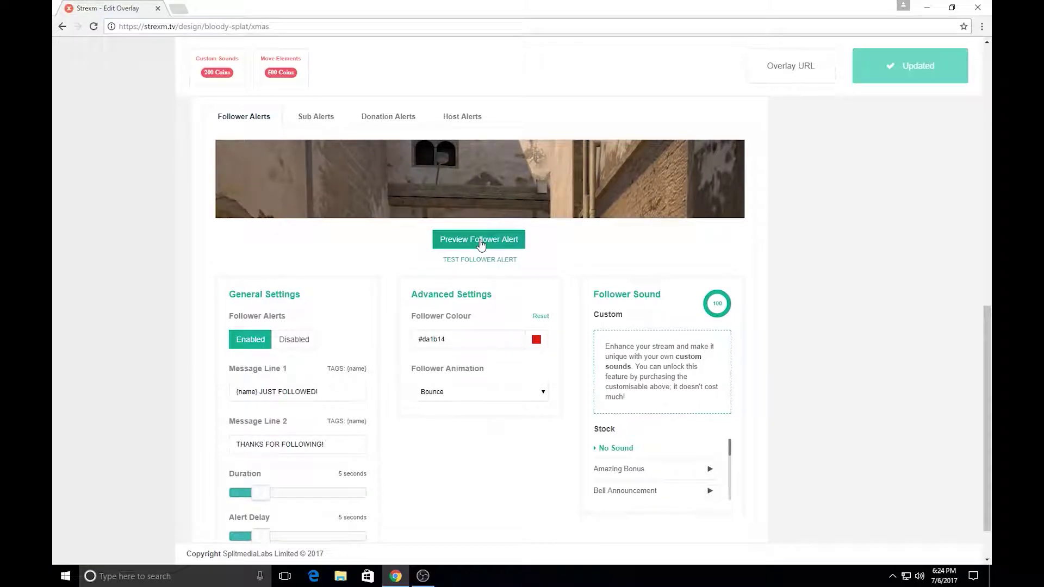
click(452, 393)
click(442, 419)
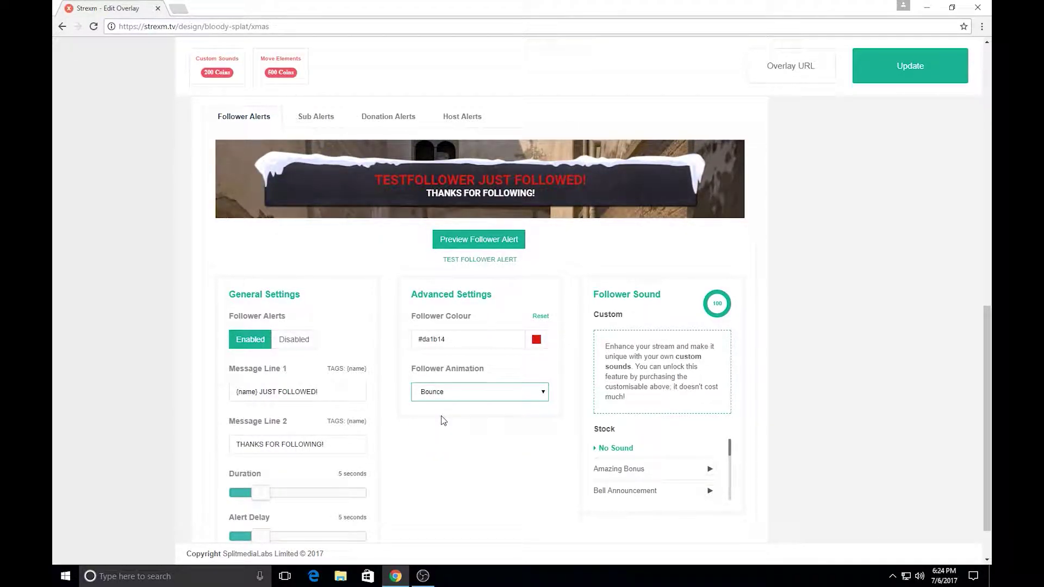
click(442, 416)
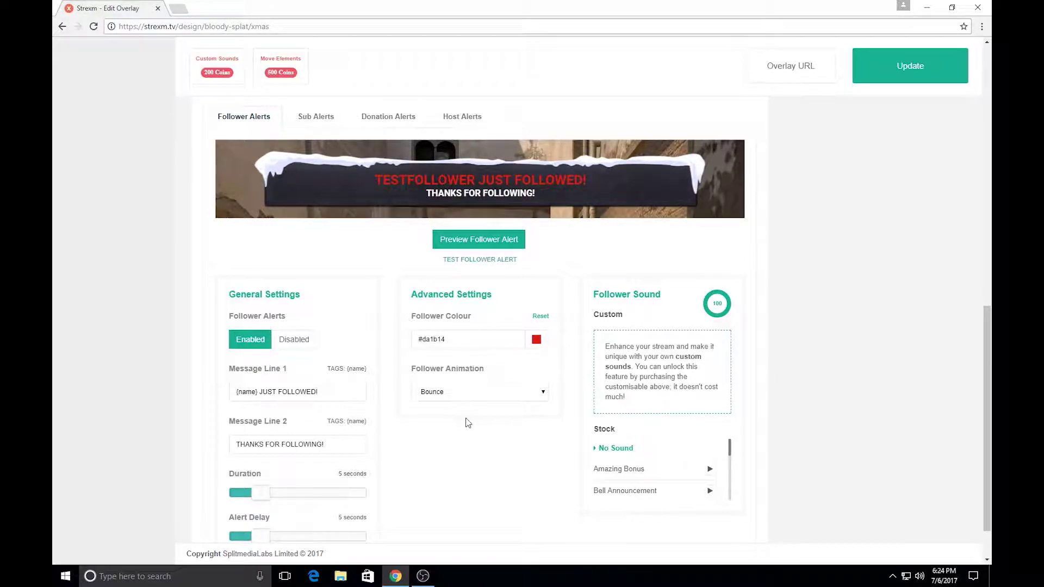
click(477, 392)
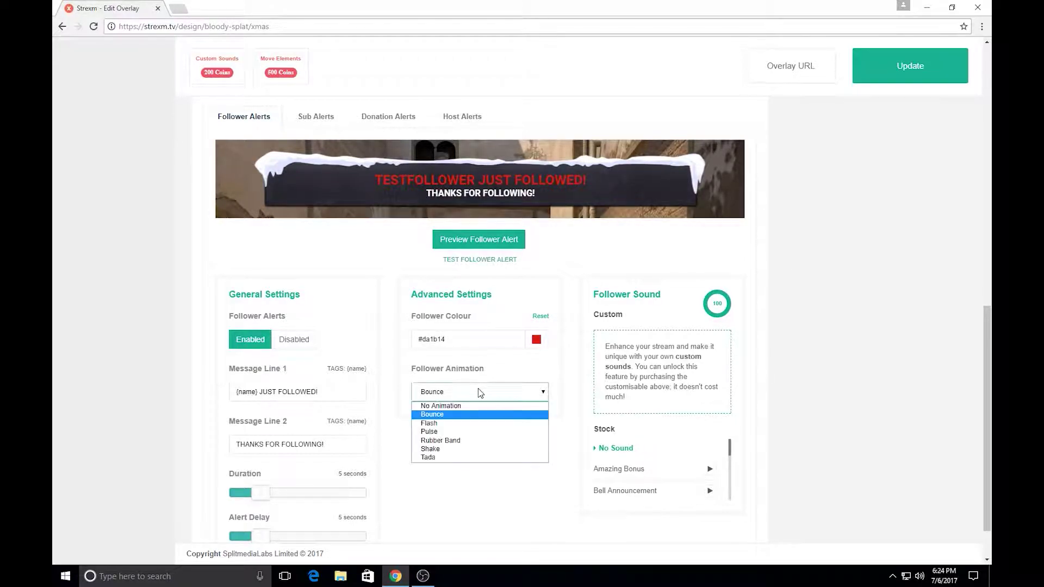
click(490, 492)
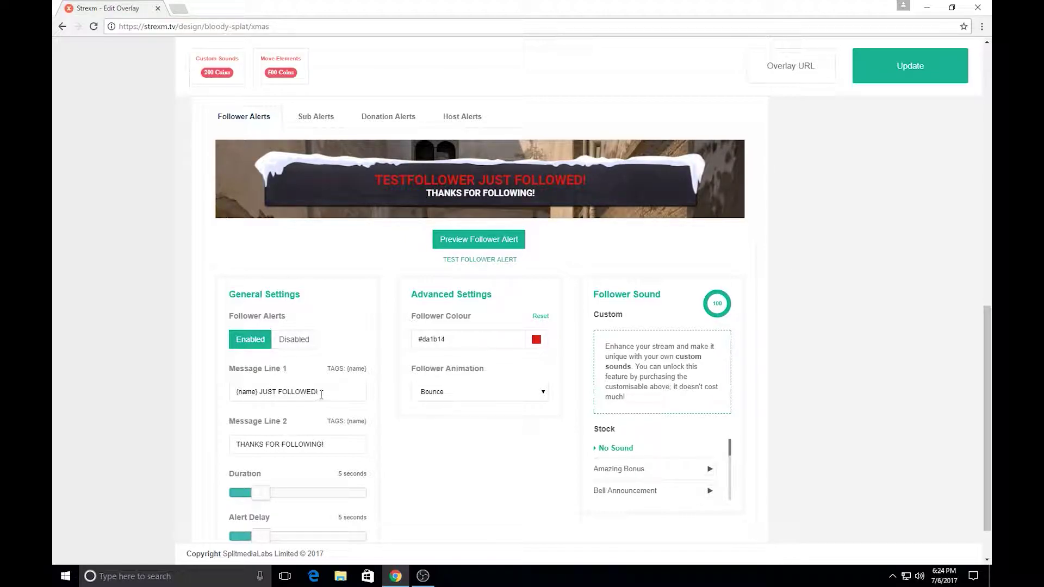
Step: Lower the follower alert sound volume to 65 and save the overlay with Update
scroll(490, 462, down, 1)
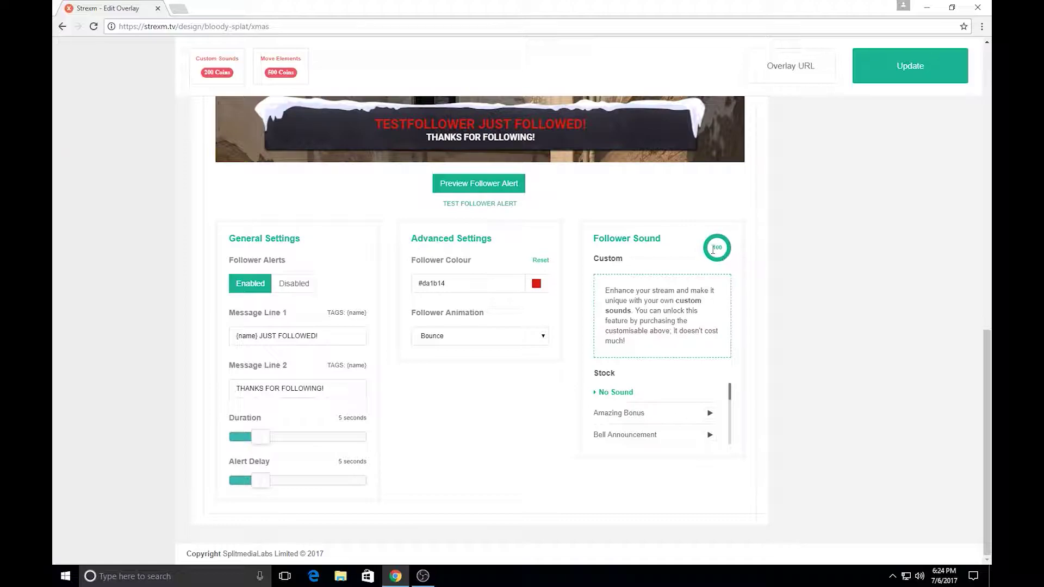
mouse_move(730, 257)
mouse_down()
mouse_move(711, 264)
mouse_move(707, 254)
mouse_move(741, 242)
mouse_move(708, 262)
mouse_move(717, 243)
mouse_up()
scroll(538, 328, up, 1)
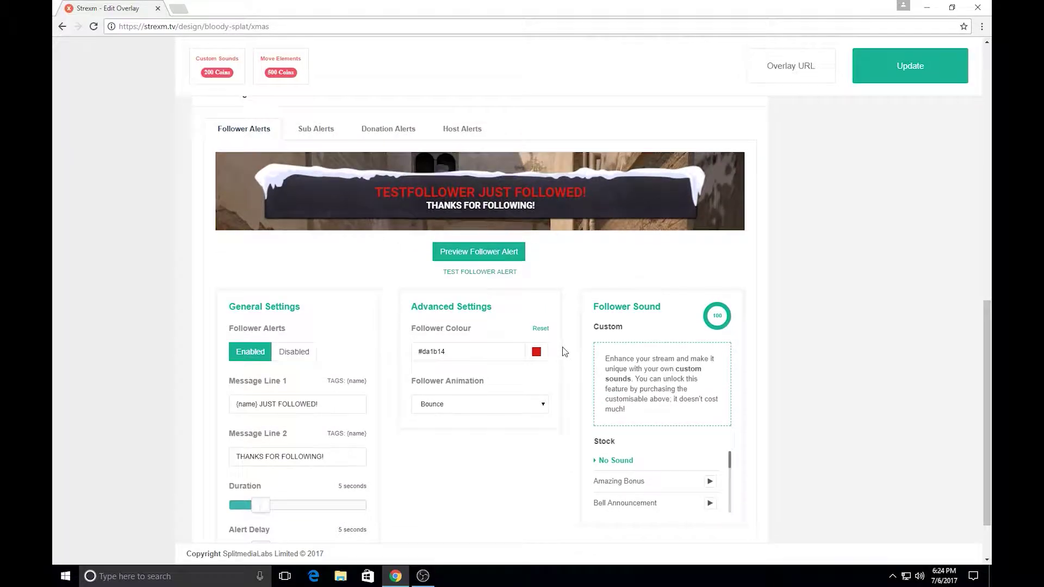
scroll(560, 348, down, 1)
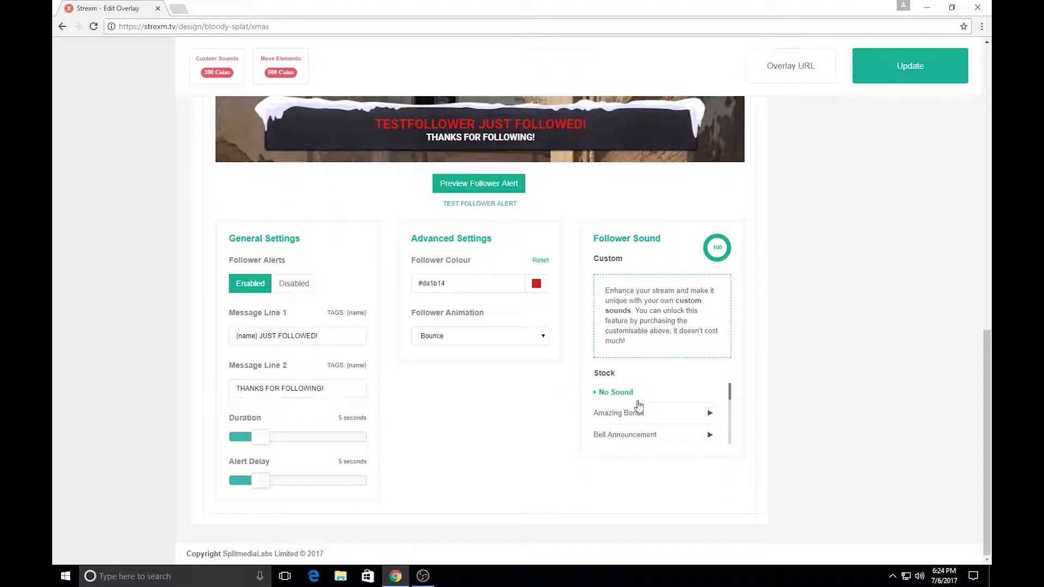
drag(732, 398, 725, 449)
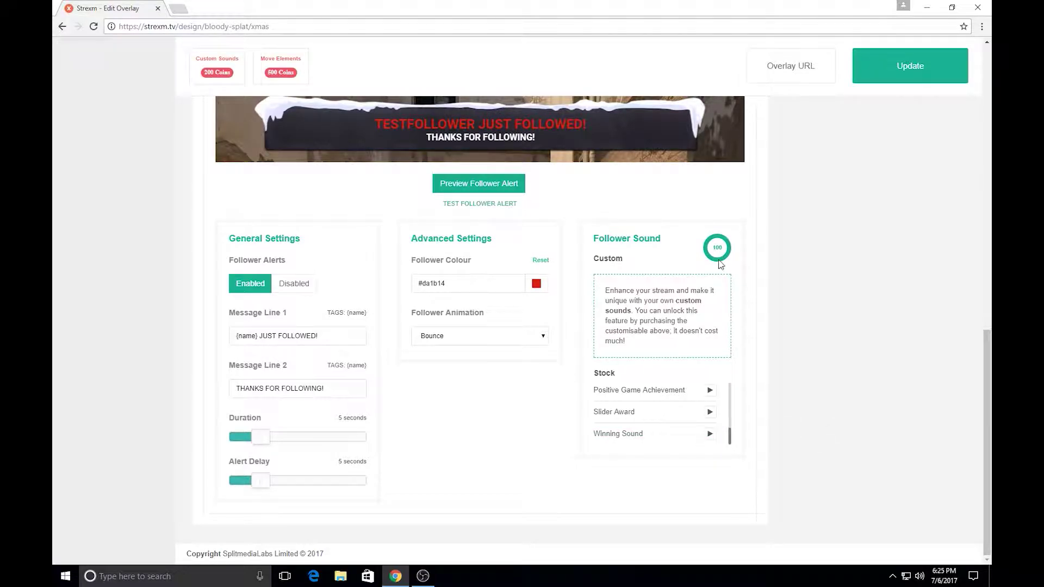
drag(721, 265, 711, 261)
scroll(559, 231, up, 1)
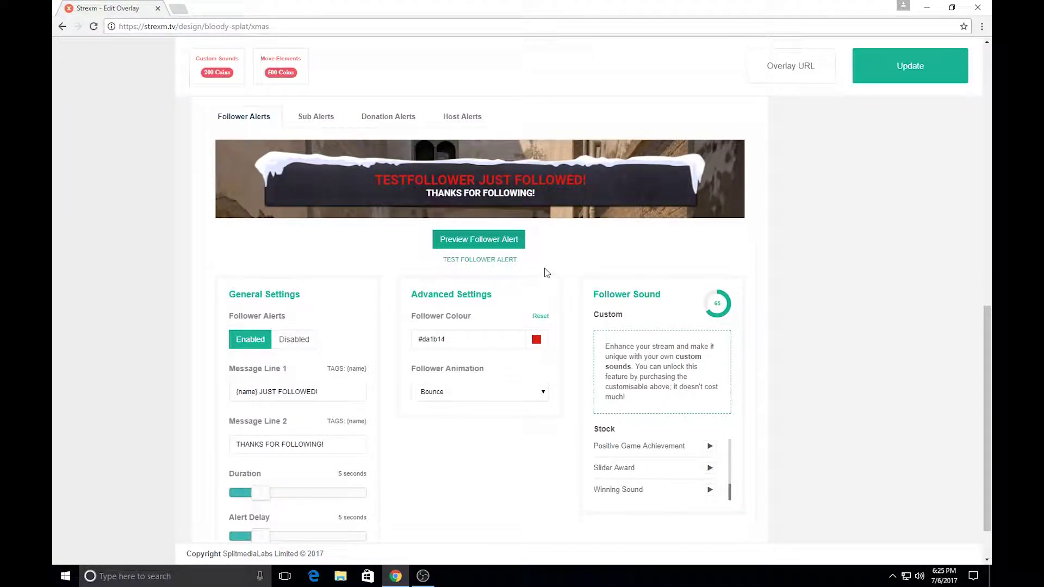
click(924, 69)
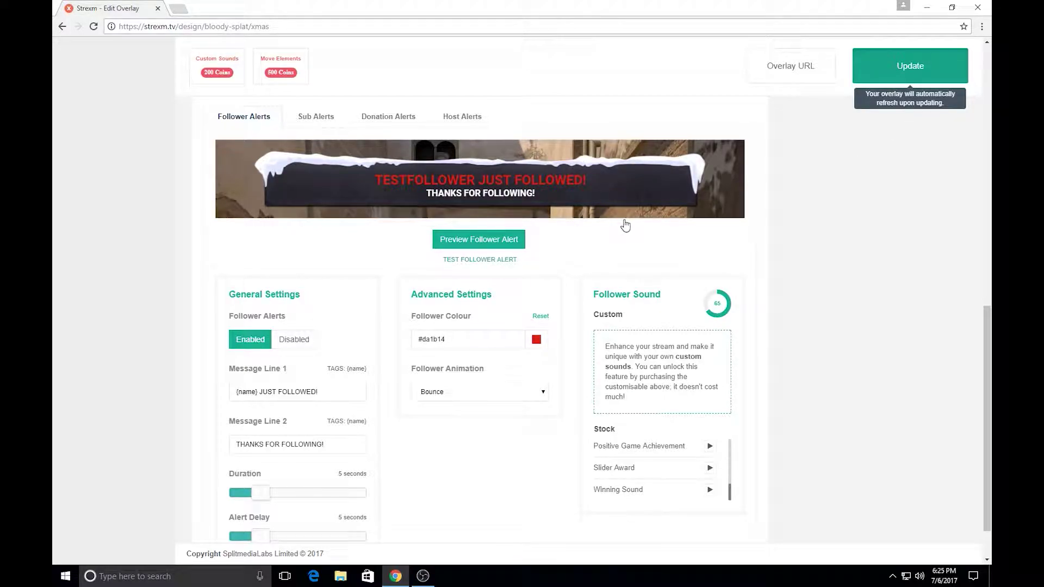
Step: Preview and test the follower alert, then switch its stock sound to Winning Sound and save
click(473, 240)
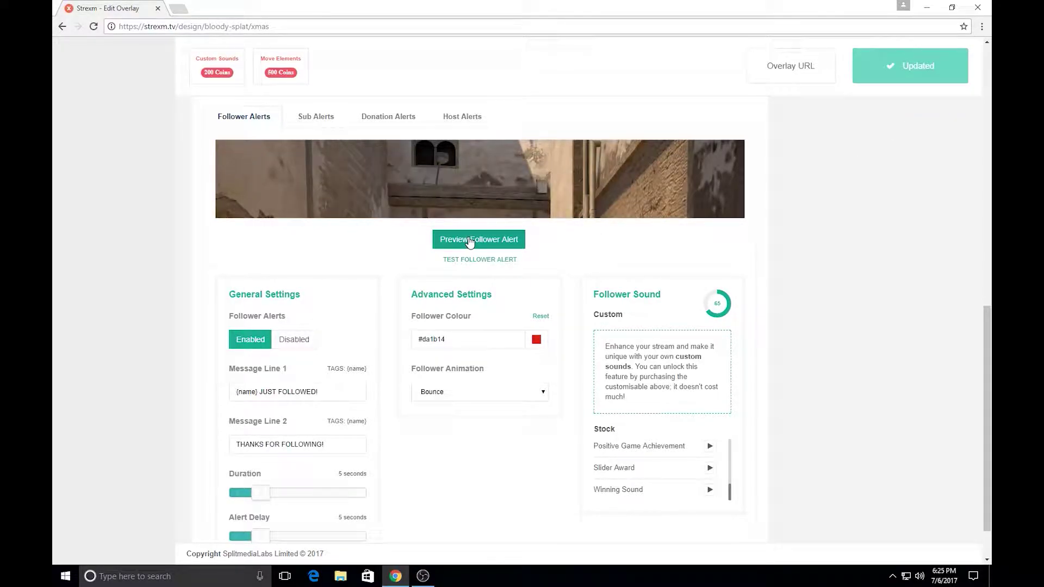
click(480, 263)
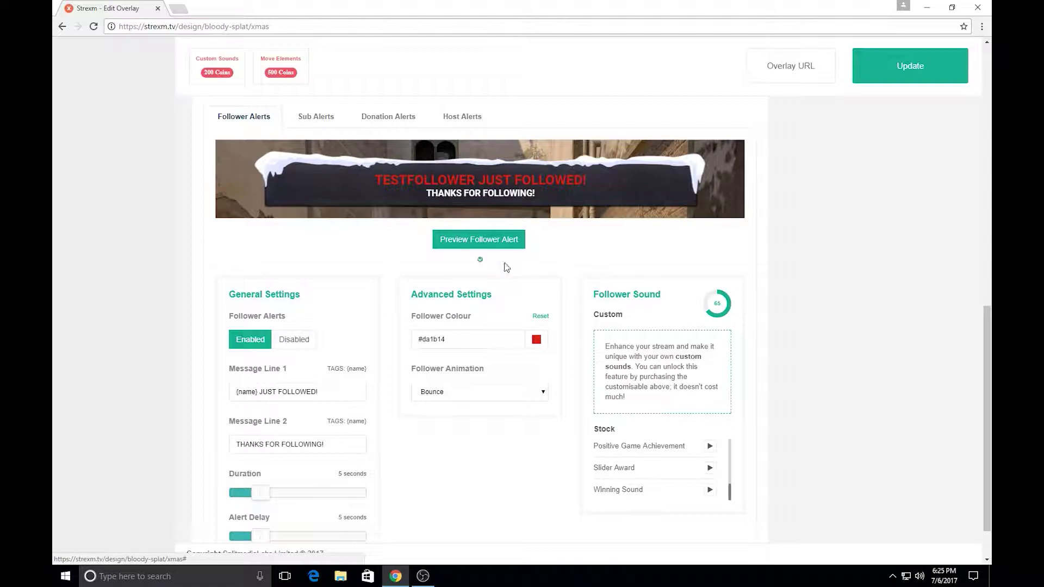
scroll(592, 270, down, 1)
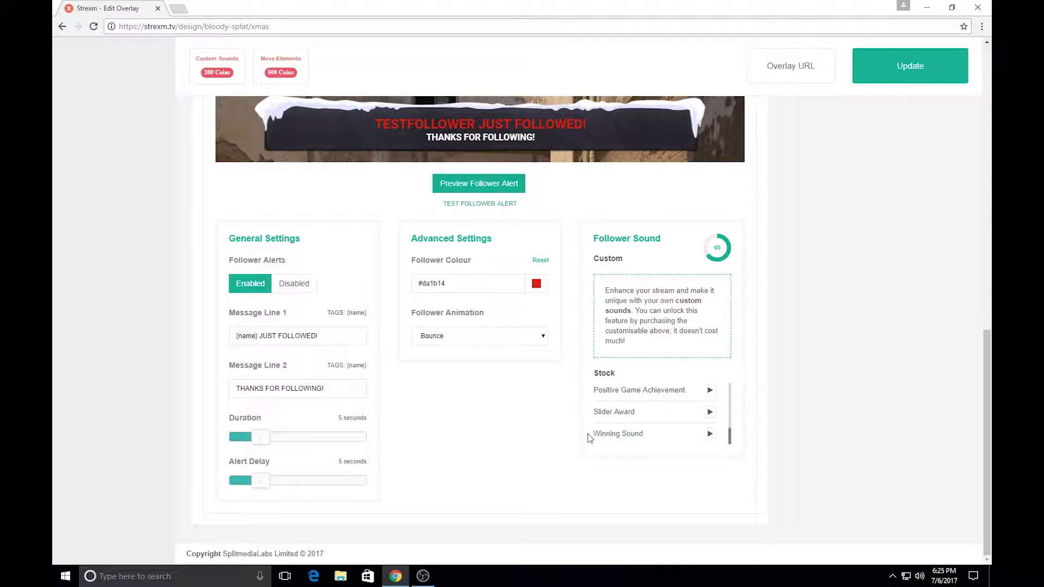
click(609, 435)
click(901, 81)
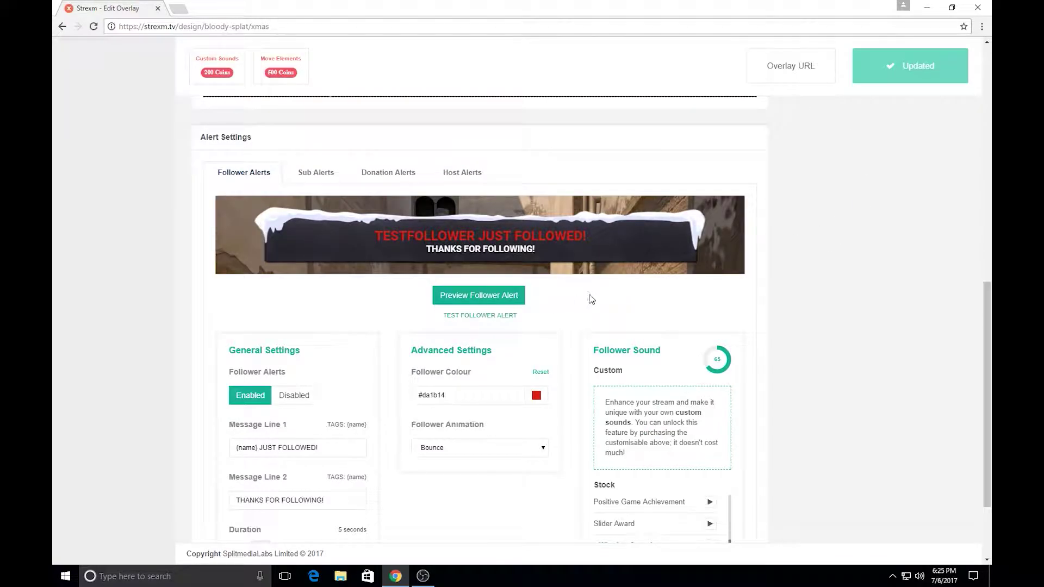
Step: Preview the follower alert again and send another test follower alert
scroll(584, 256, down, 2)
scroll(575, 208, up, 2)
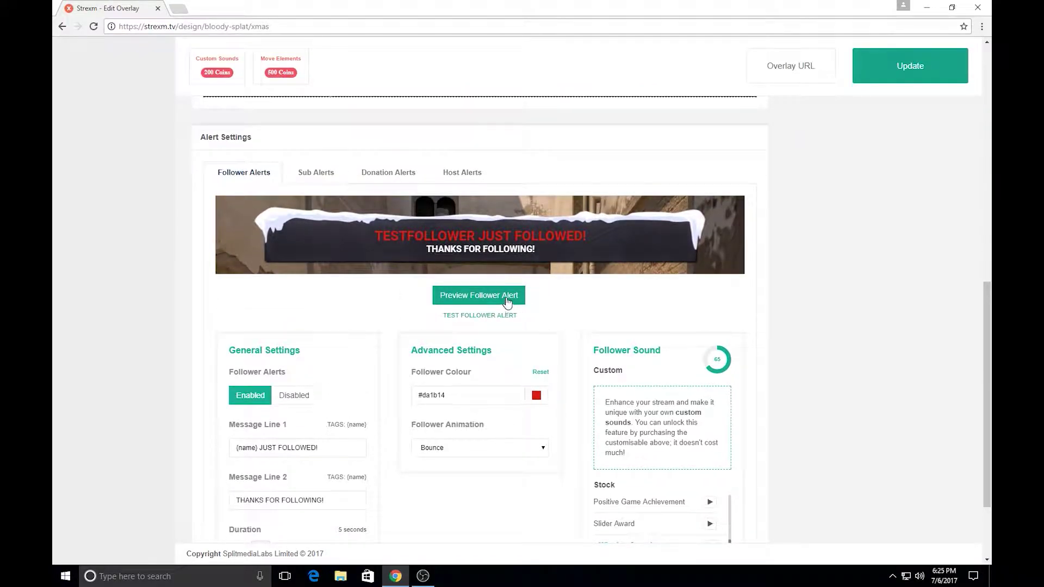
click(506, 301)
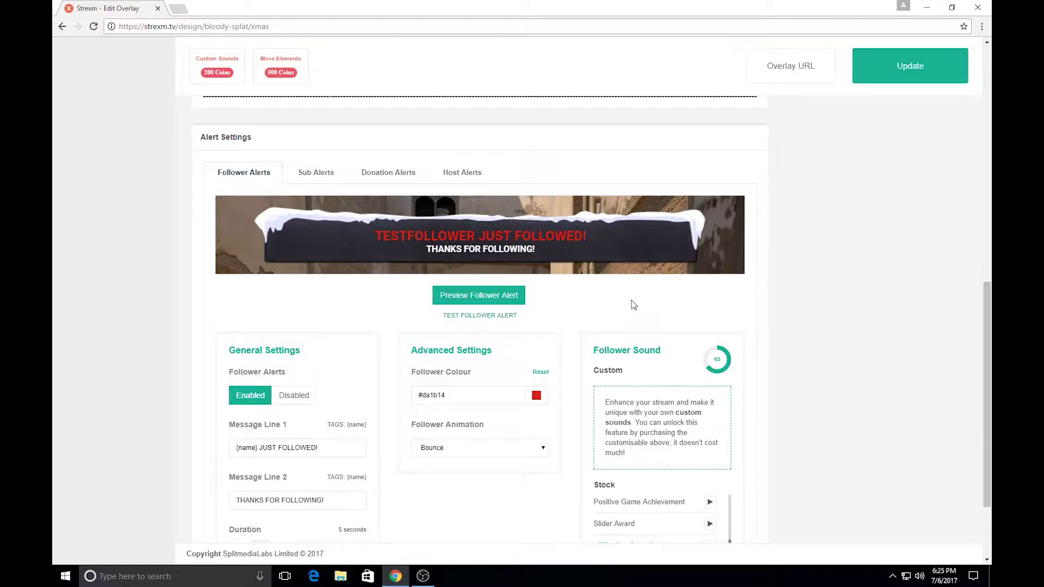
scroll(630, 302, down, 1)
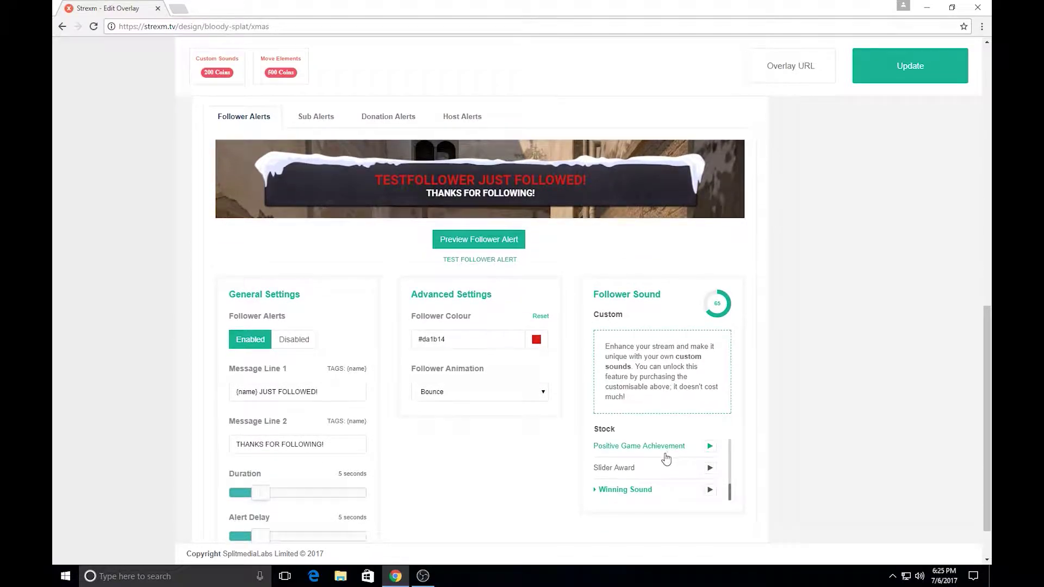
click(486, 260)
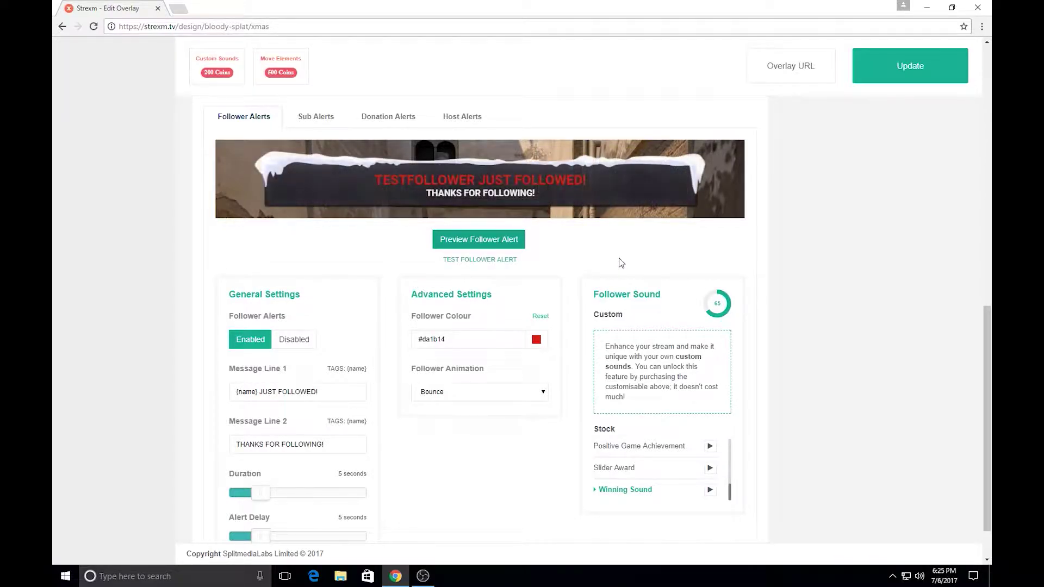
scroll(132, 354, down, 1)
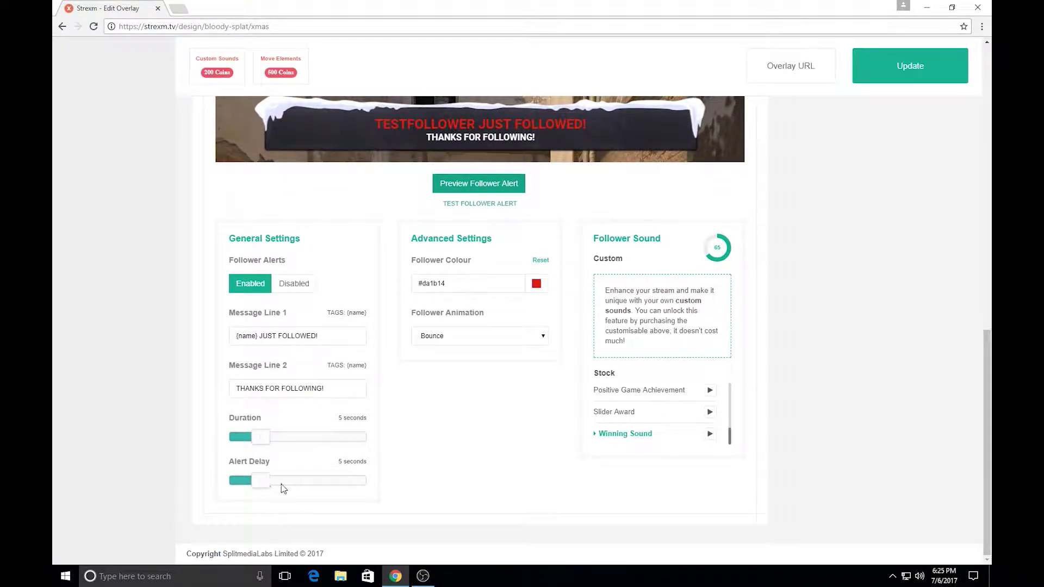
scroll(189, 438, up, 2)
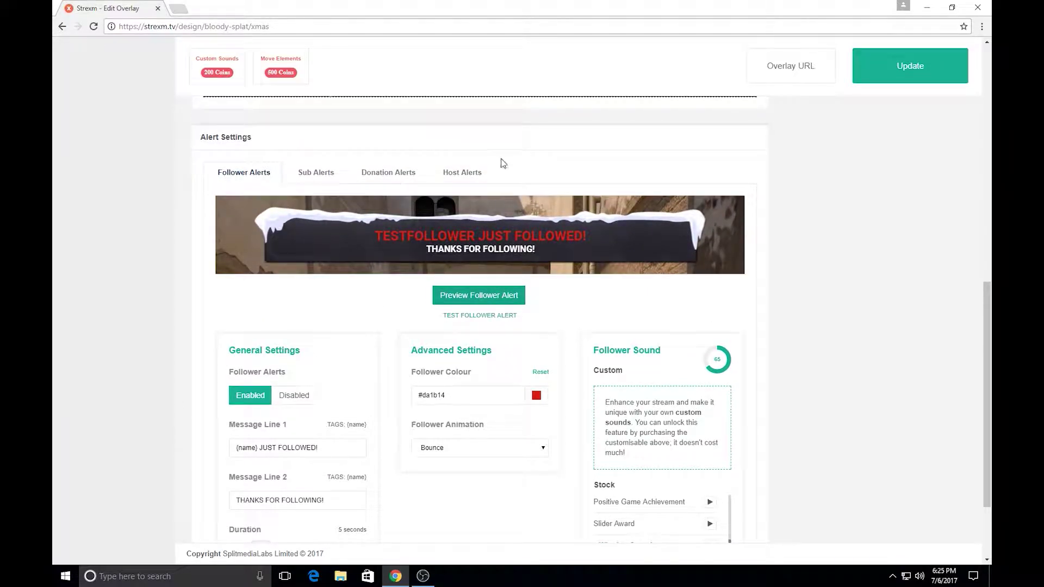
Step: Look over the Host Alerts settings, then bring up the Donation Alerts section at its top
click(472, 173)
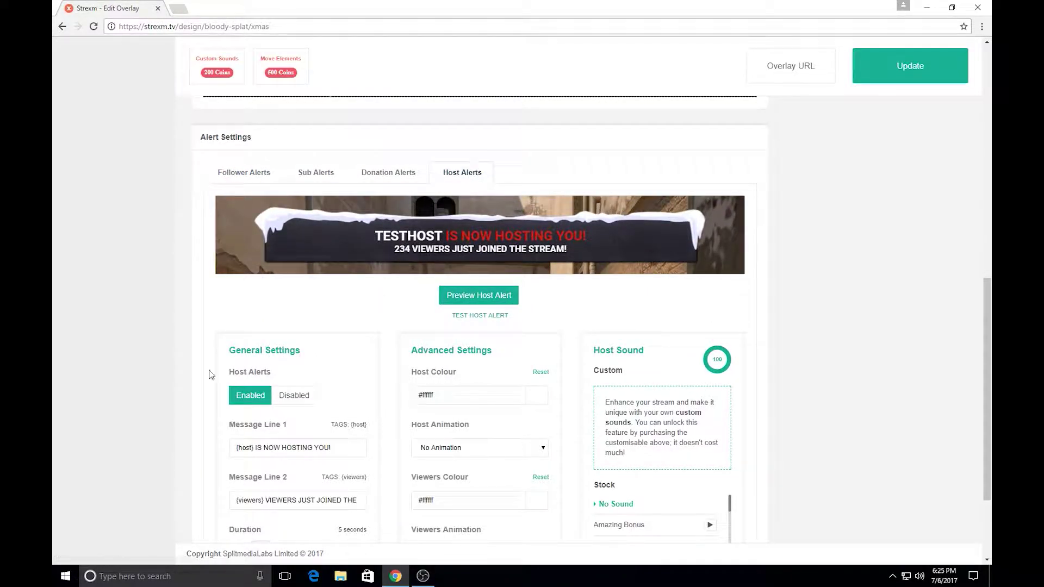
scroll(610, 450, down, 2)
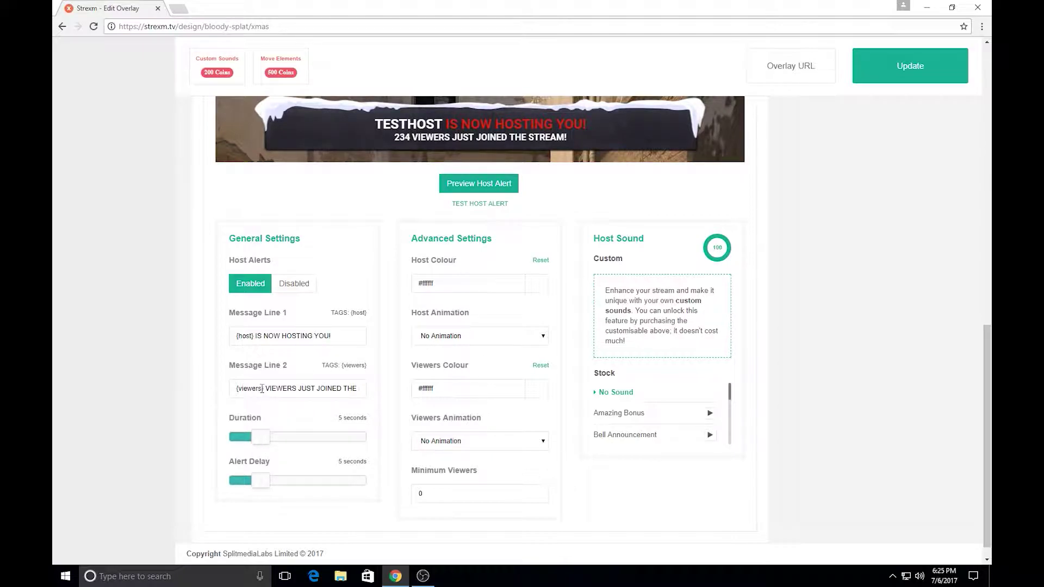
scroll(172, 392, up, 3)
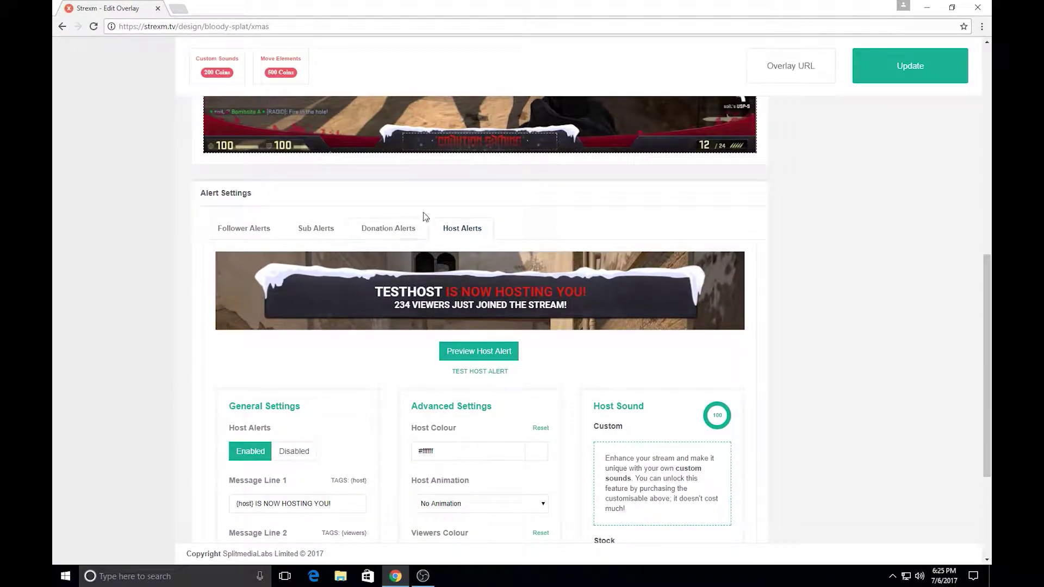
click(391, 232)
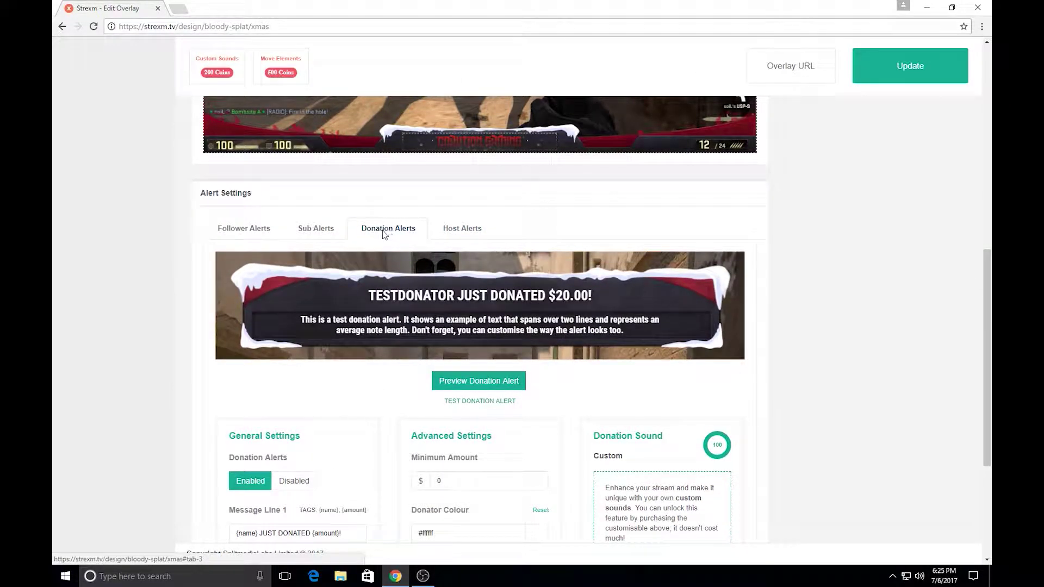
scroll(245, 305, up, 10)
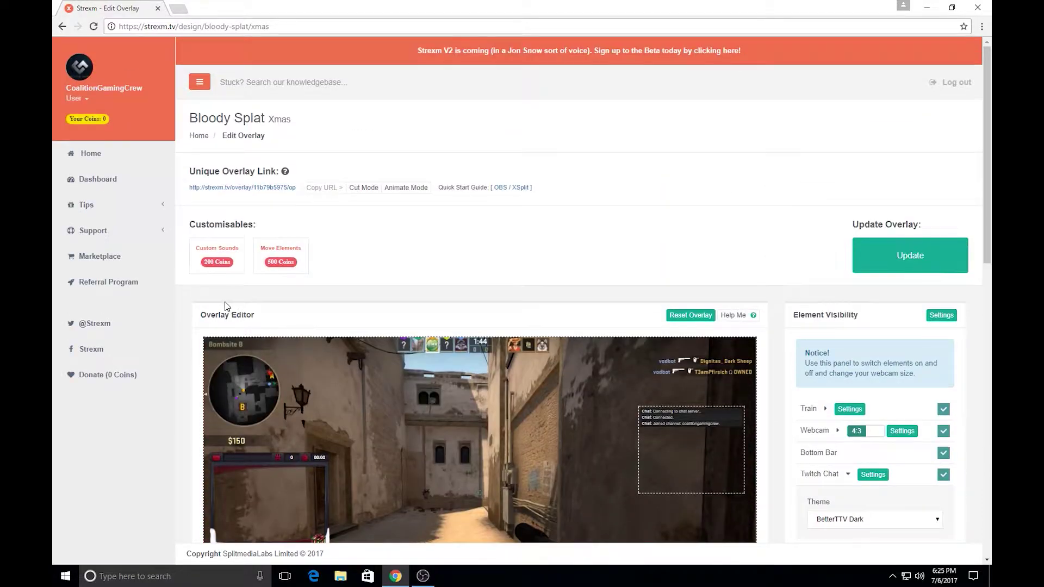
Step: Open Tips in an extra tab and close it, then expand Tips and open its Settings page
middle_click(120, 212)
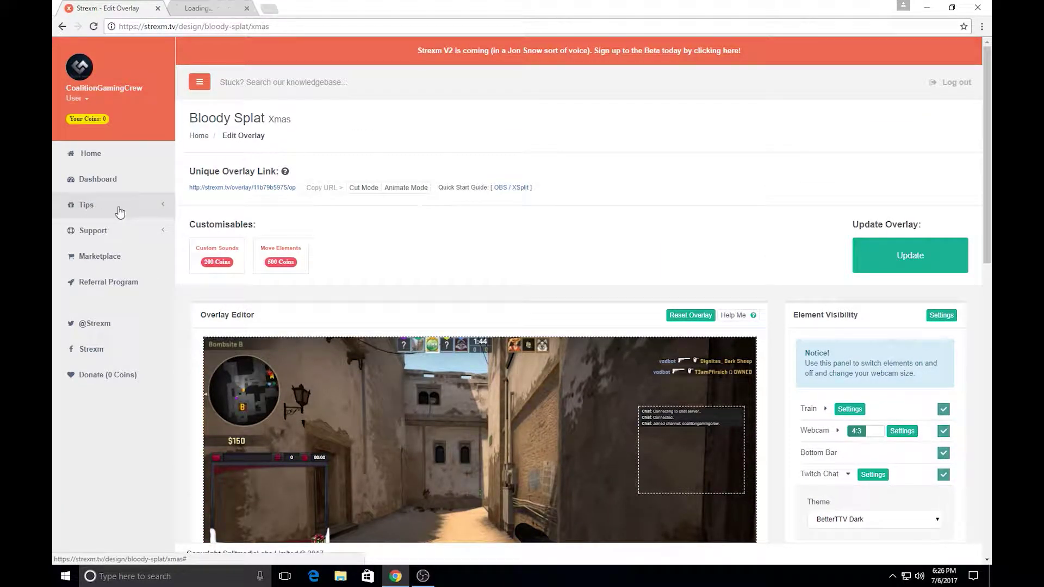
click(218, 9)
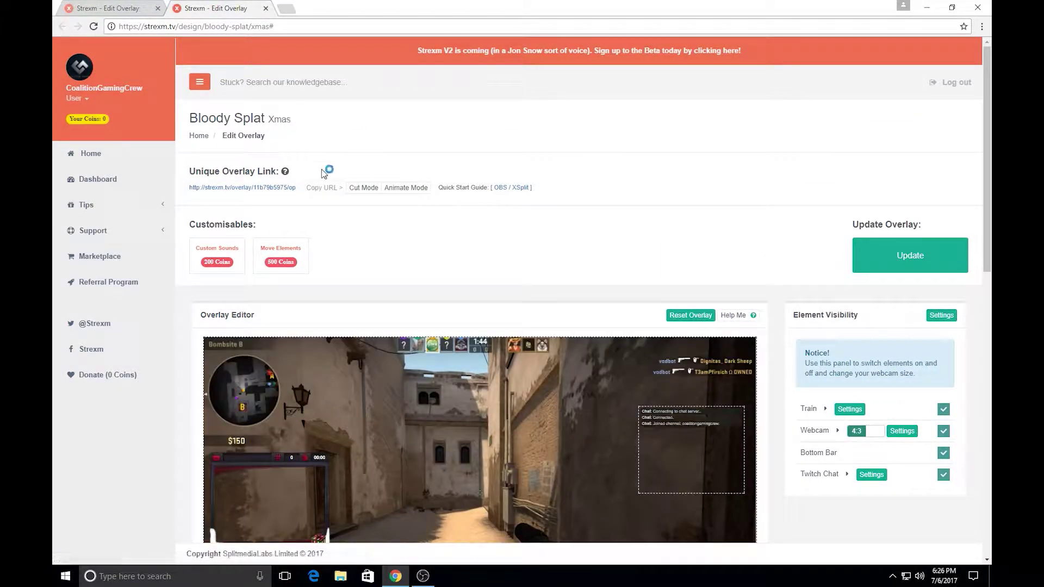
click(266, 9)
click(132, 212)
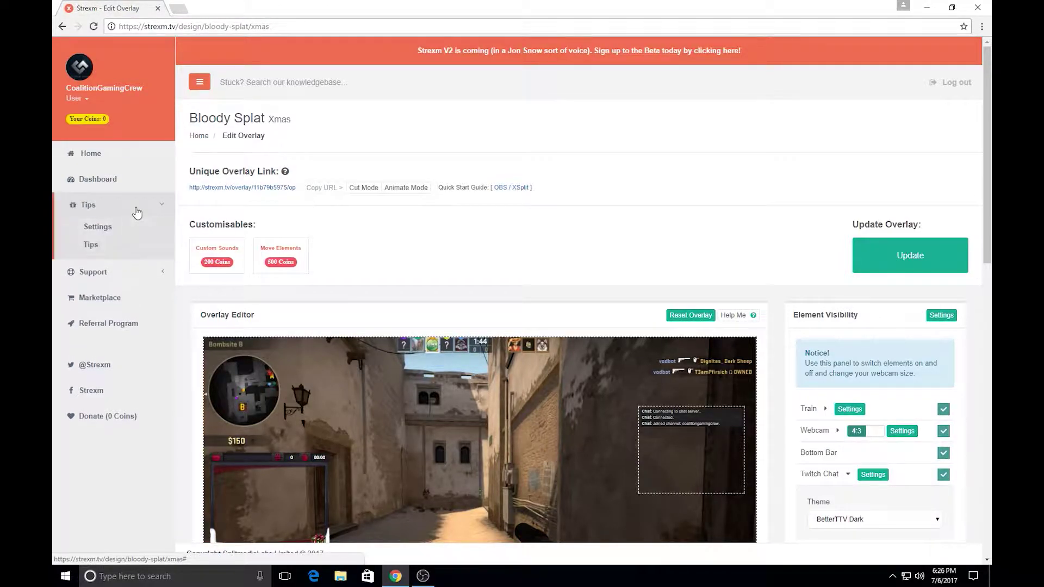
click(98, 227)
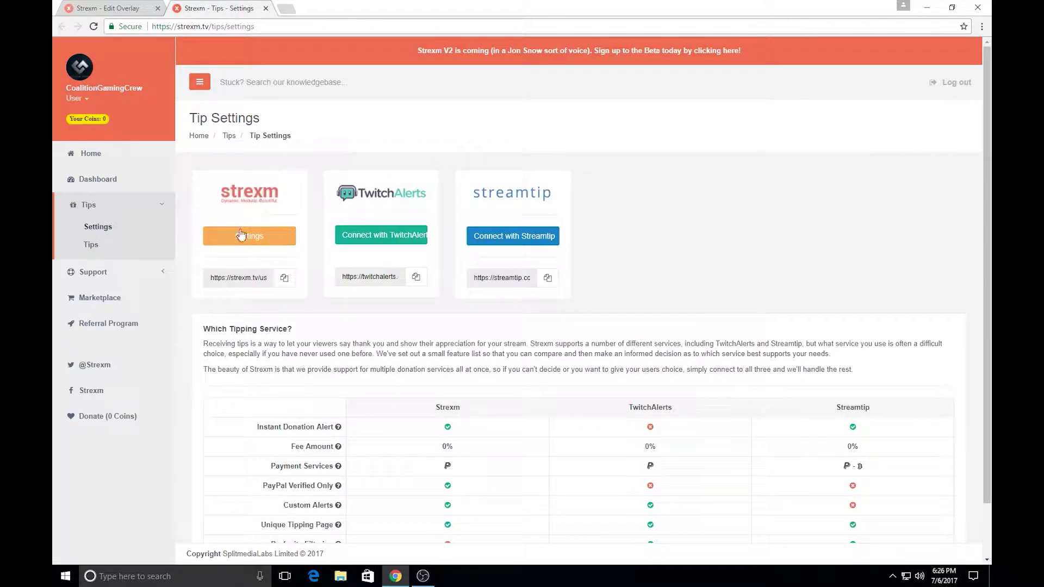
Step: View the Strexm Tipping Settings window, close it unchanged, and close the Tip Settings tab
click(277, 239)
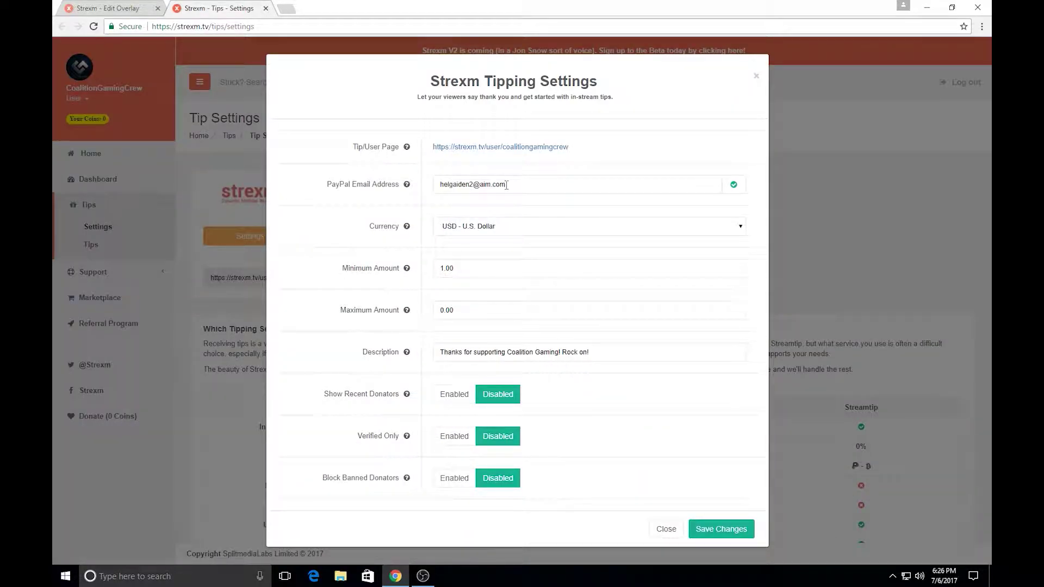
click(756, 77)
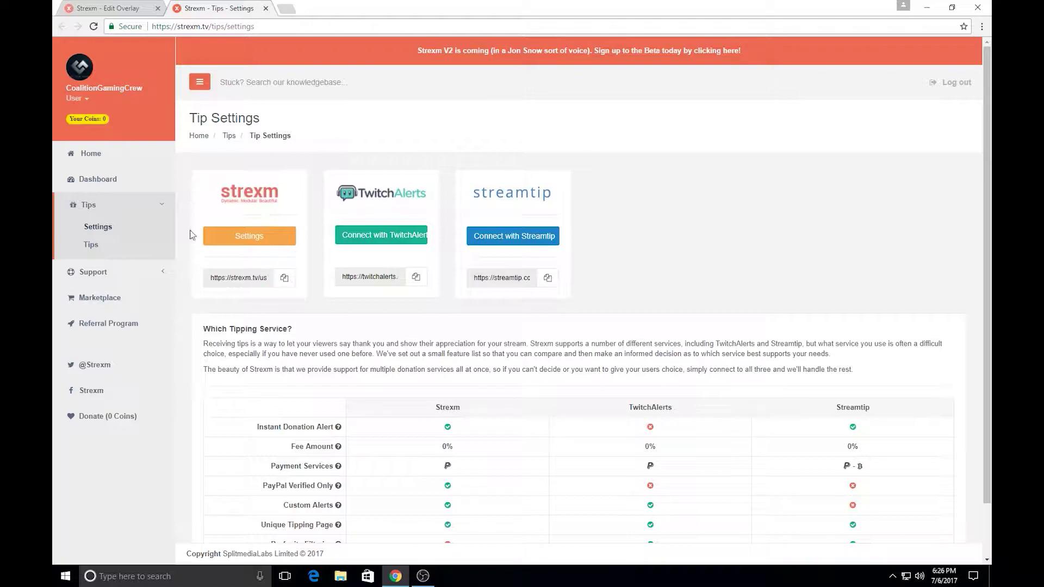
click(265, 9)
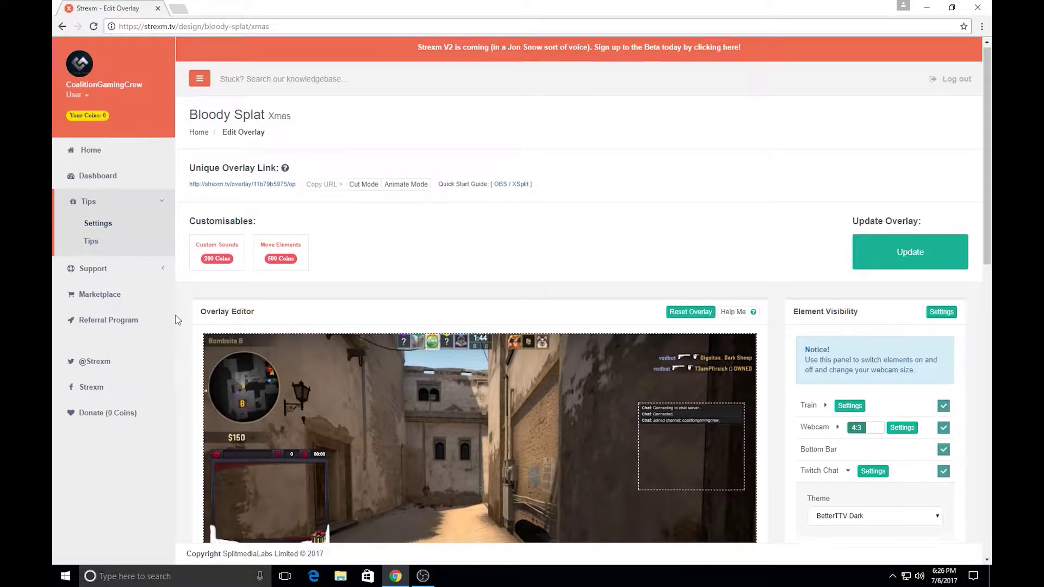
Step: Set the donation alert sound to Amazing Bonus, preview it, and lower its volume to 70
scroll(174, 321, down, 5)
scroll(173, 319, down, 1)
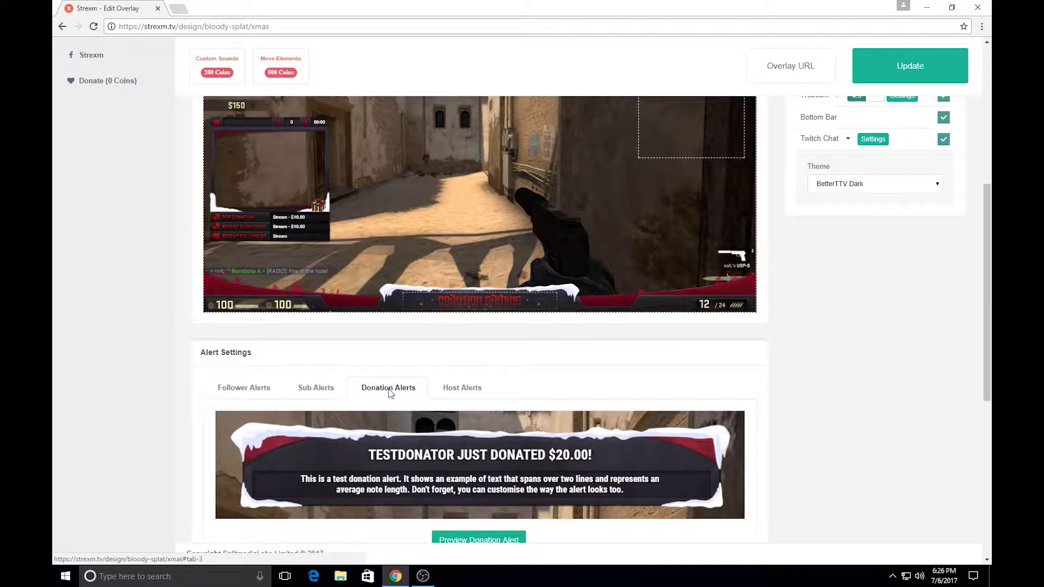
scroll(186, 344, down, 3)
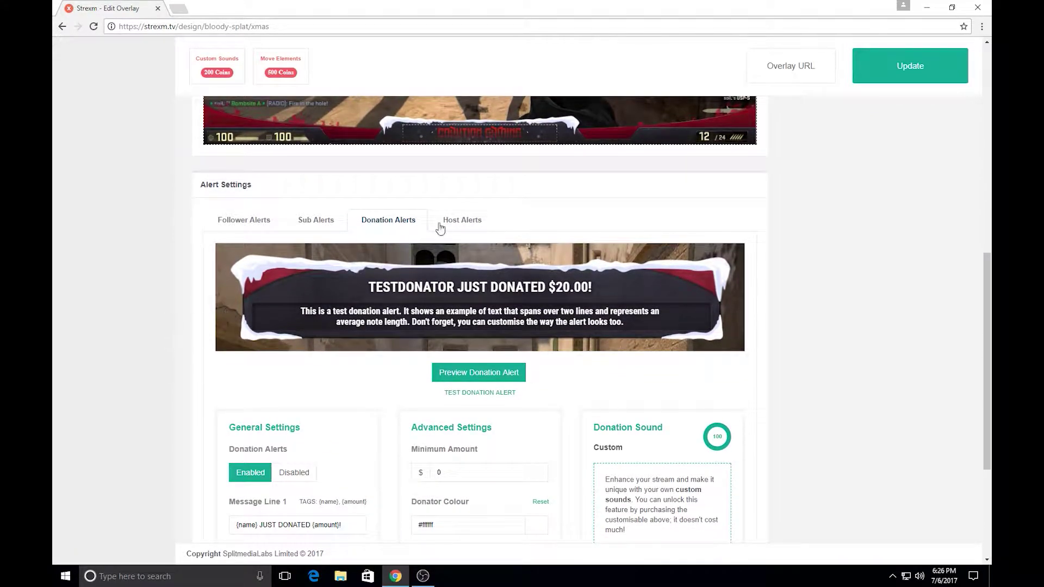
scroll(384, 374, down, 4)
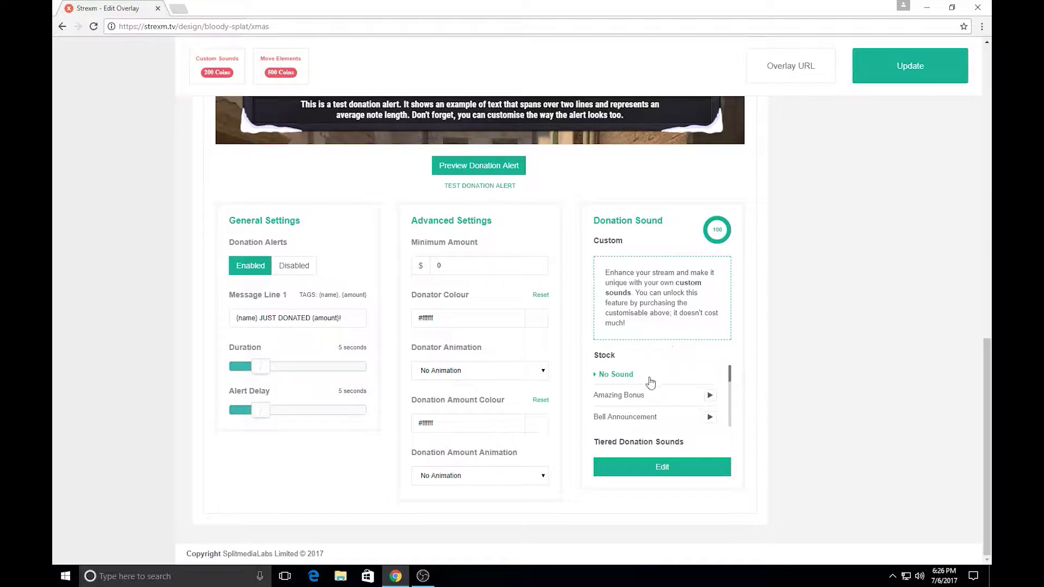
click(636, 395)
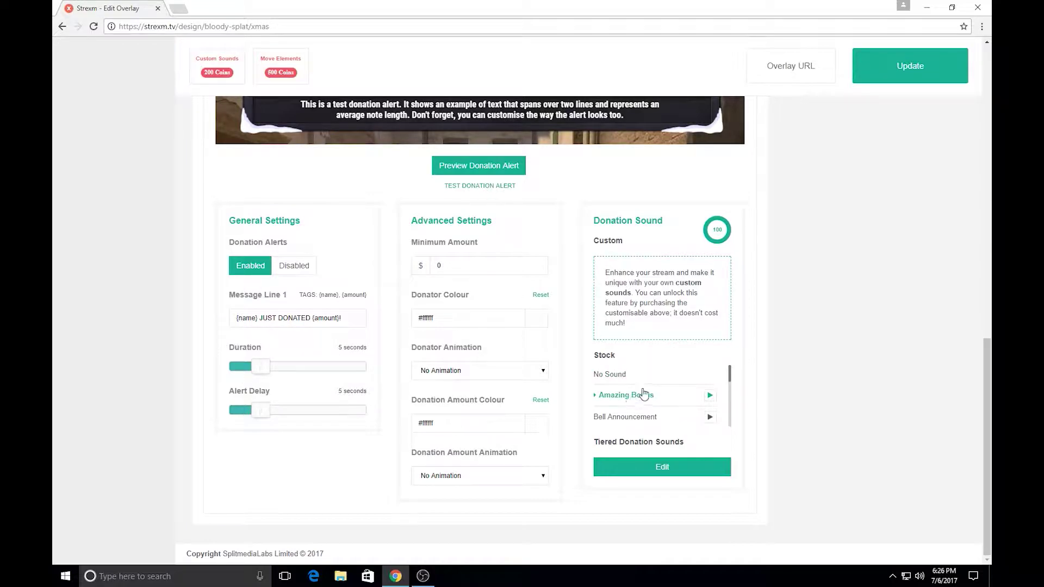
click(710, 398)
drag(708, 238, 725, 246)
Step: In Host Alerts, change the stock sound from No Sound to Demonic Laugh
scroll(851, 180, up, 4)
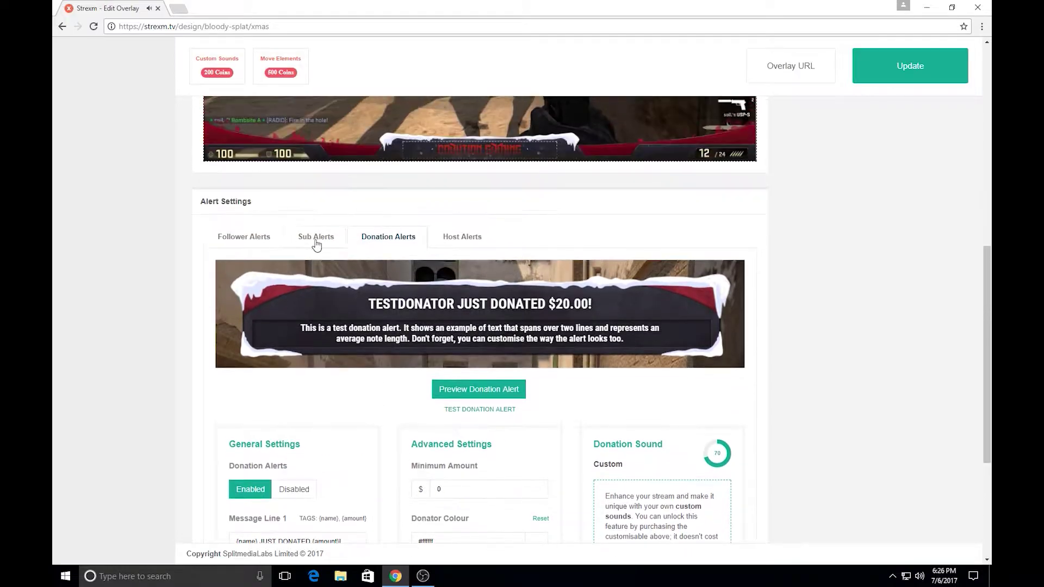
click(461, 237)
scroll(707, 337, down, 4)
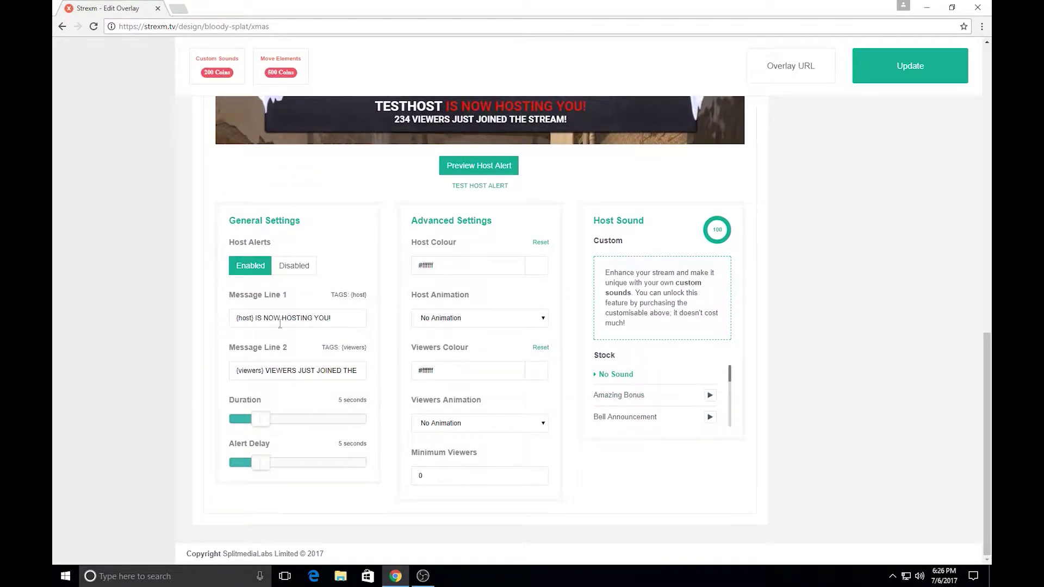
drag(730, 379, 696, 397)
click(697, 397)
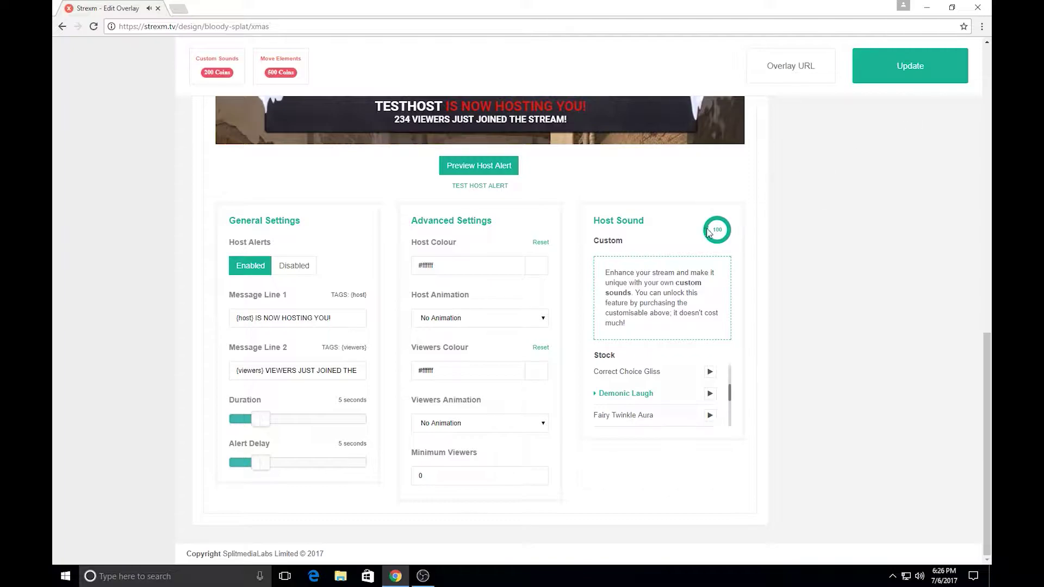
Step: Save the overlay with Update and select the full Unique Overlay Link for copying
click(916, 74)
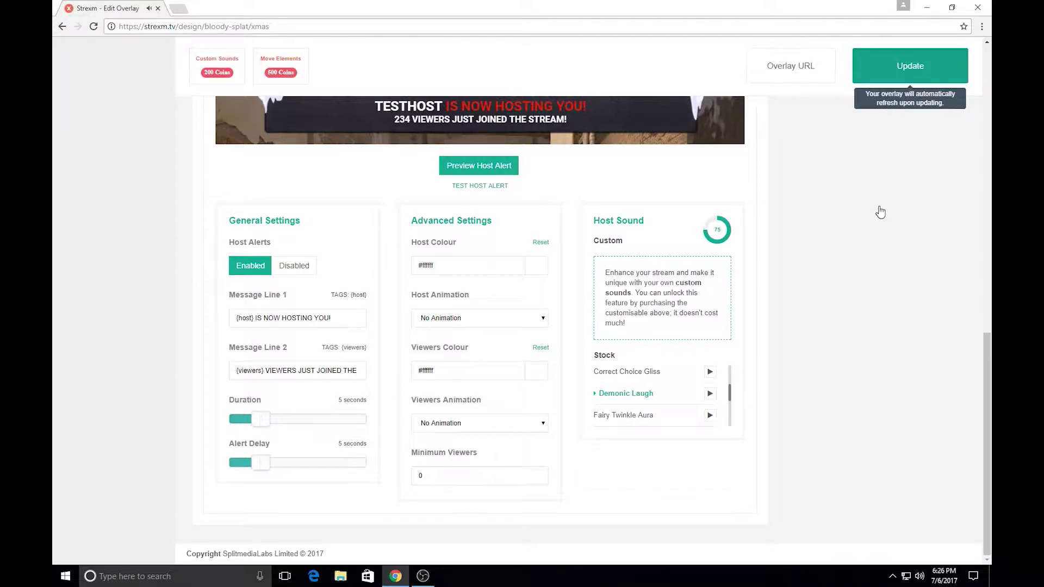
scroll(844, 256, up, 12)
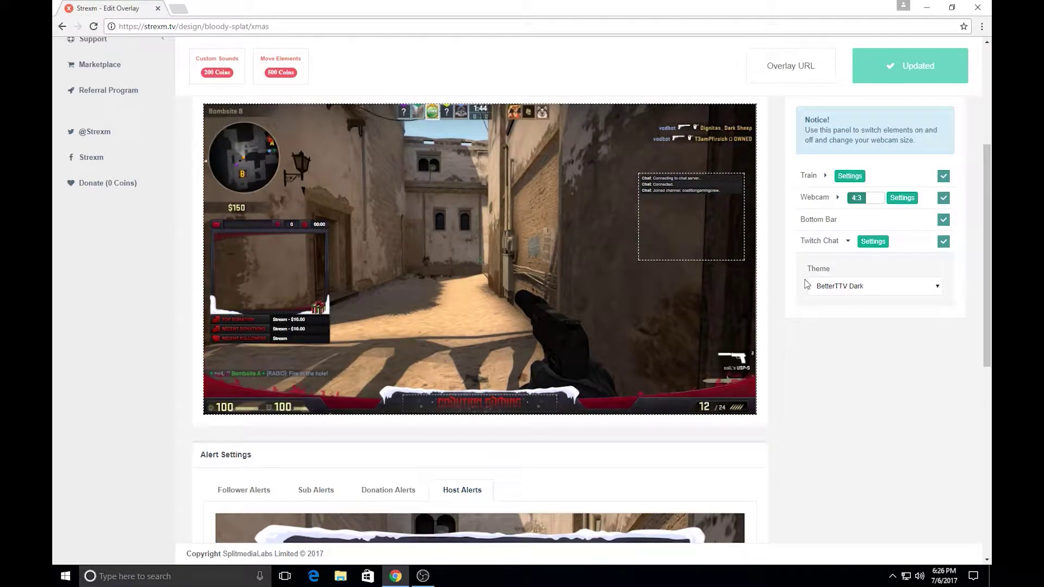
scroll(725, 245, down, 3)
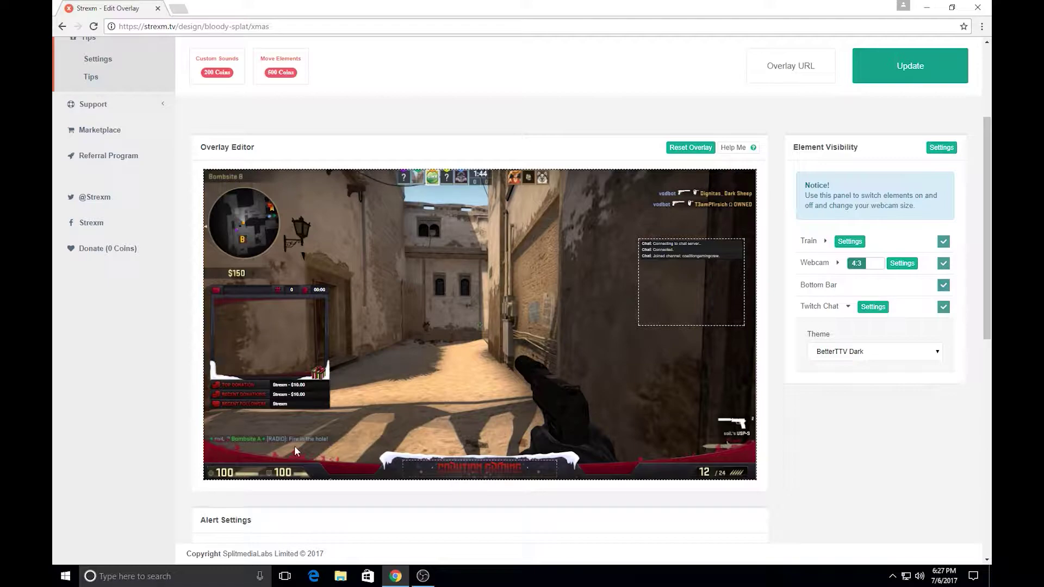
scroll(765, 368, up, 3)
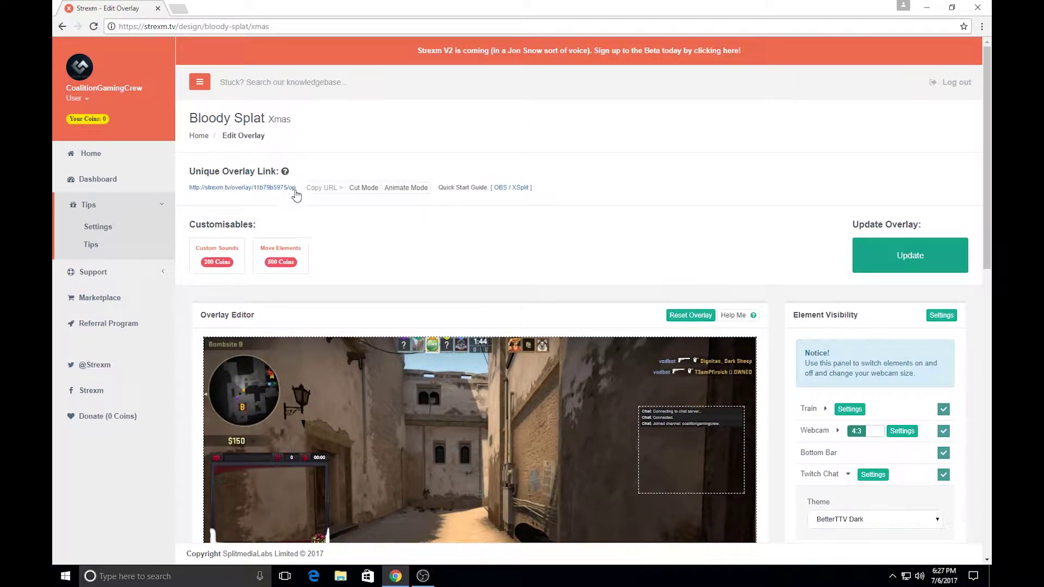
drag(296, 188, 189, 189)
key(ctrl+c)
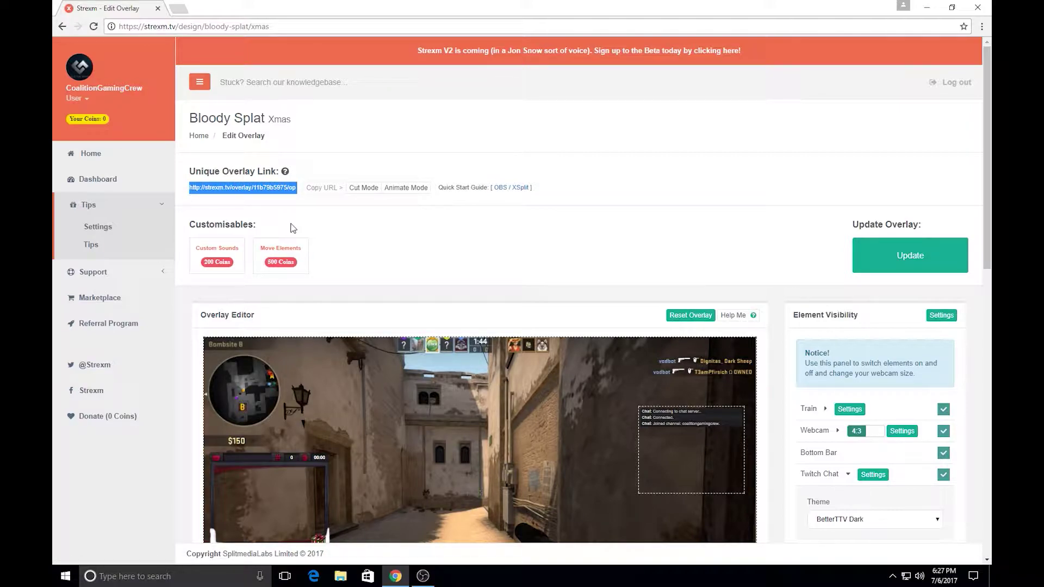
Step: Bring OBS Studio to the front and reposition its window on the desktop
click(416, 571)
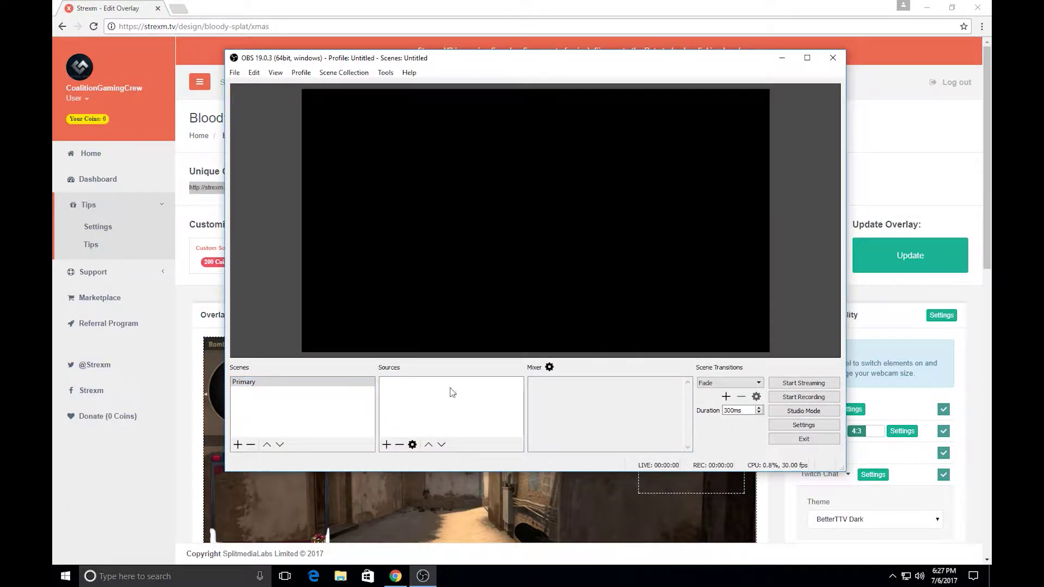
click(926, 8)
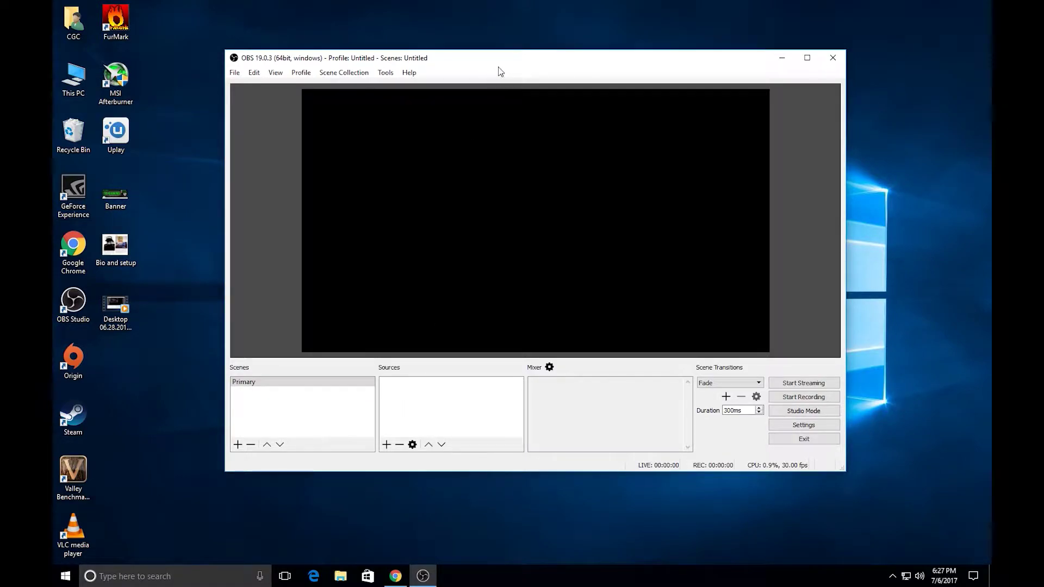
drag(496, 70, 471, 84)
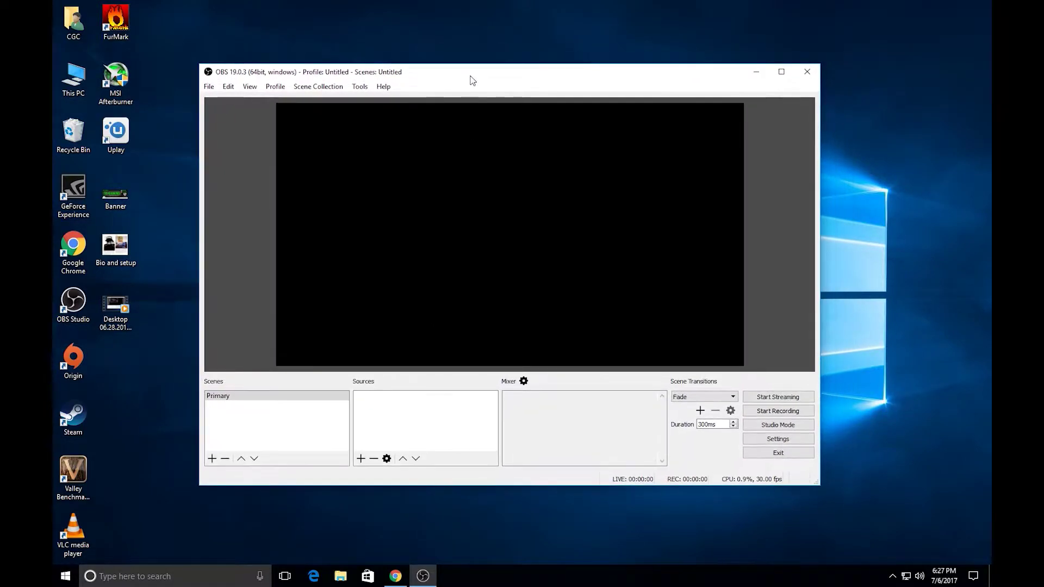
Step: Add a Browser Source named 'Overlay Strexm' to the Primary scene
click(361, 458)
click(465, 421)
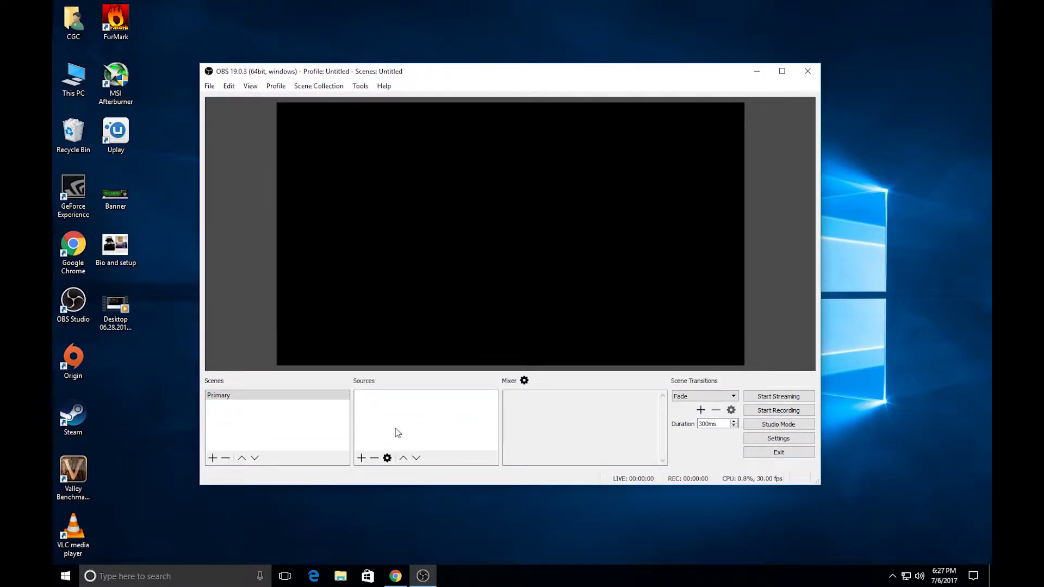
click(361, 458)
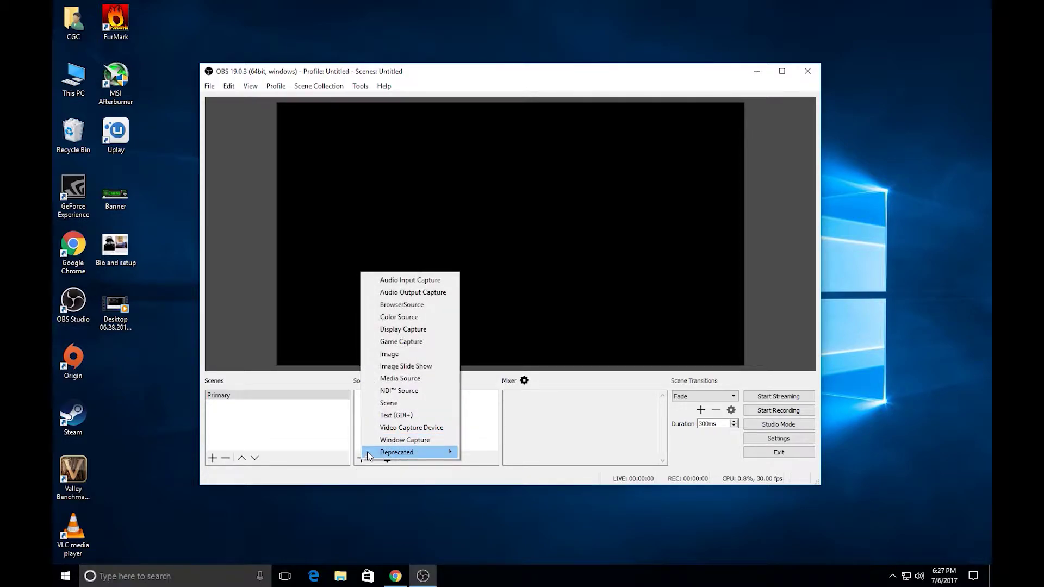
click(413, 305)
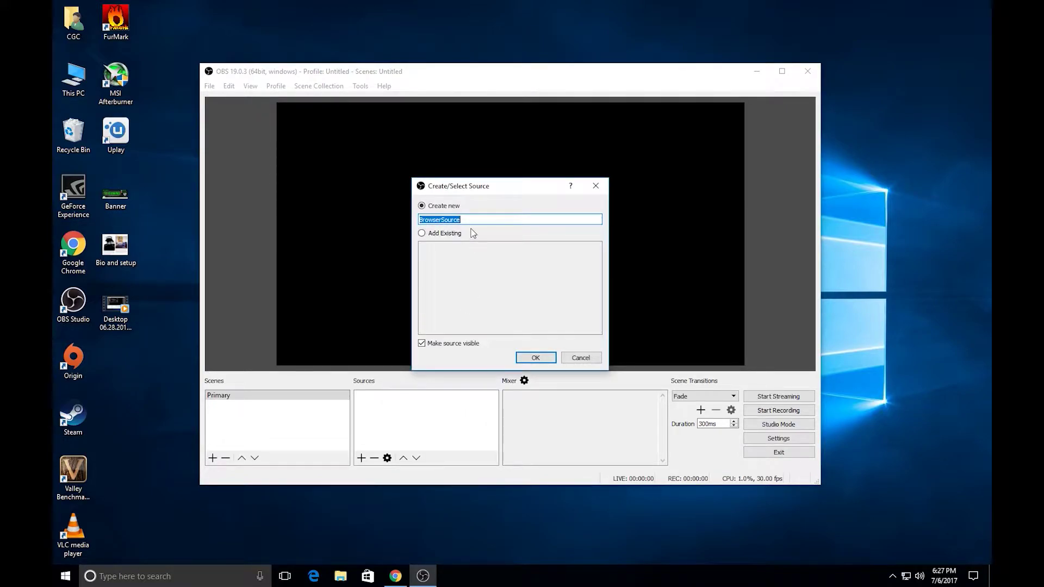
text(Overlay Strexm)
click(522, 356)
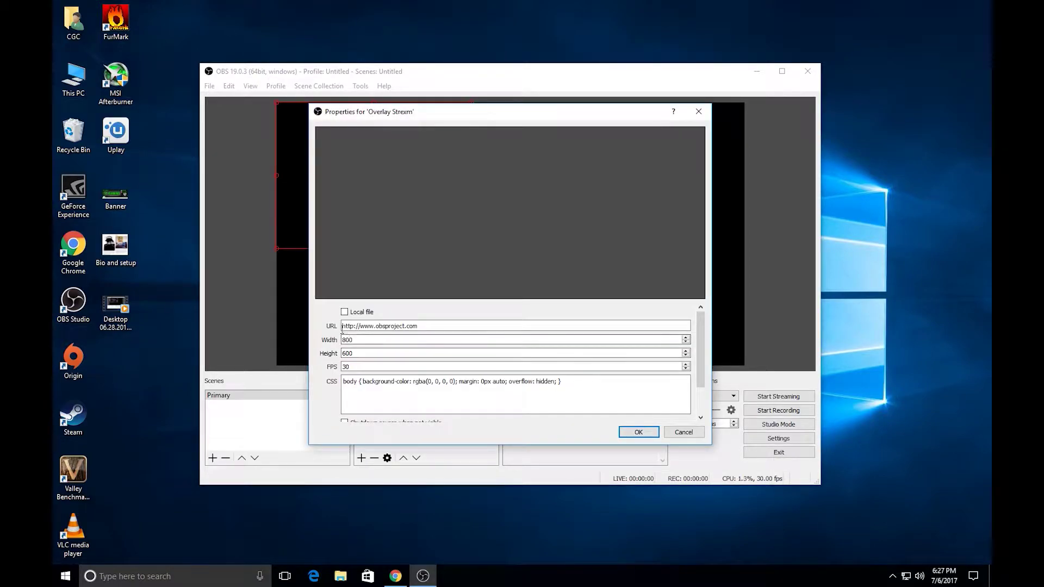
Step: Replace the source URL with the pasted Strexm overlay link and set its size to 1920×1080
click(428, 327)
drag(429, 327, 342, 332)
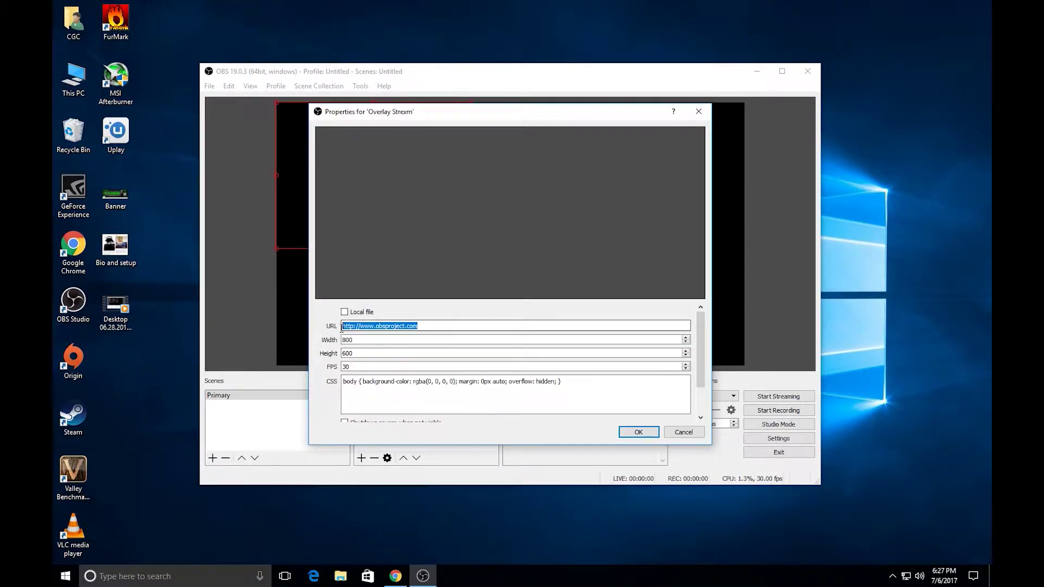
key(BackSpace)
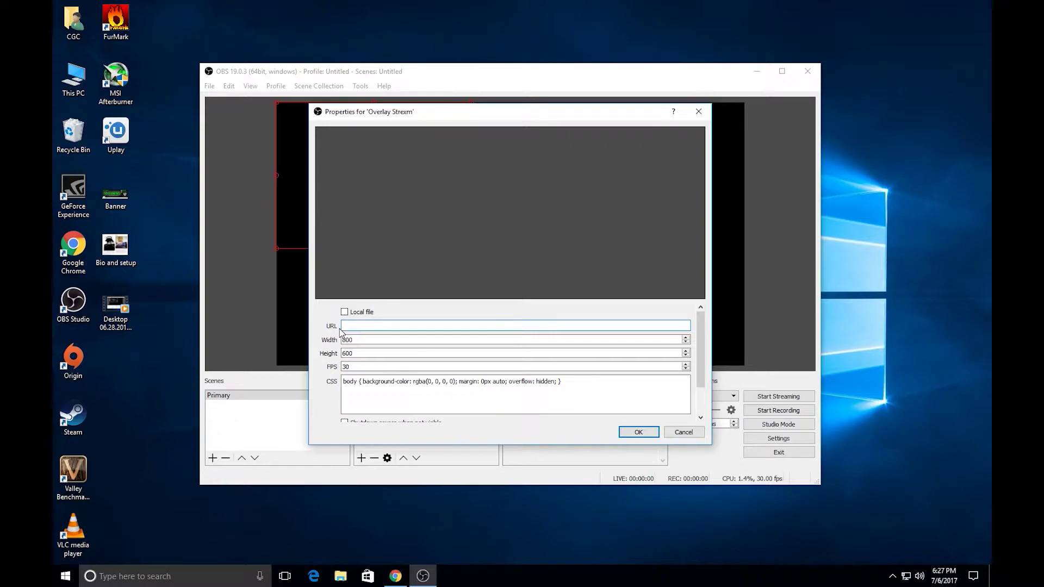
key(ctrl+v)
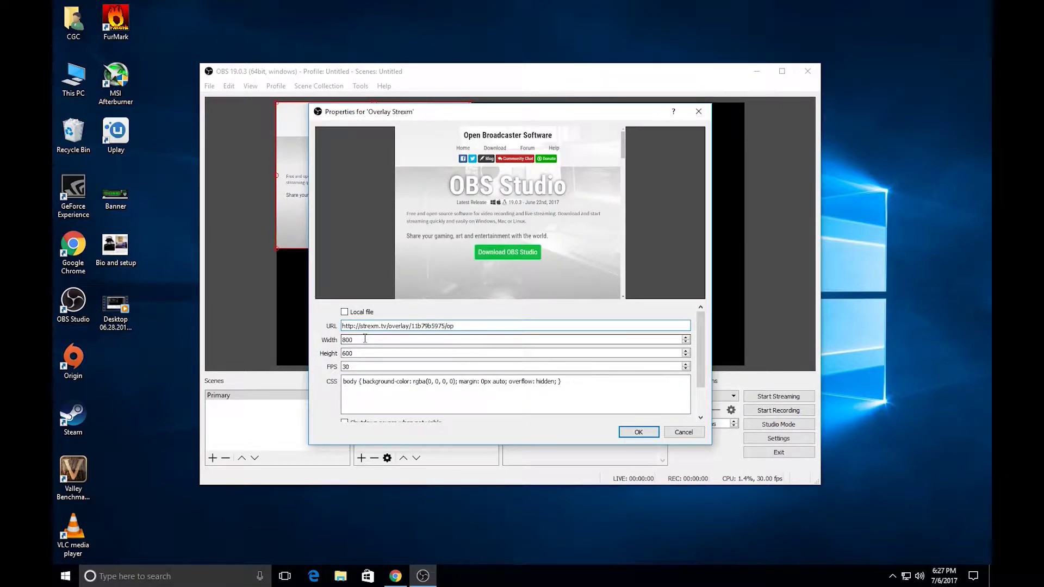
key(Tab)
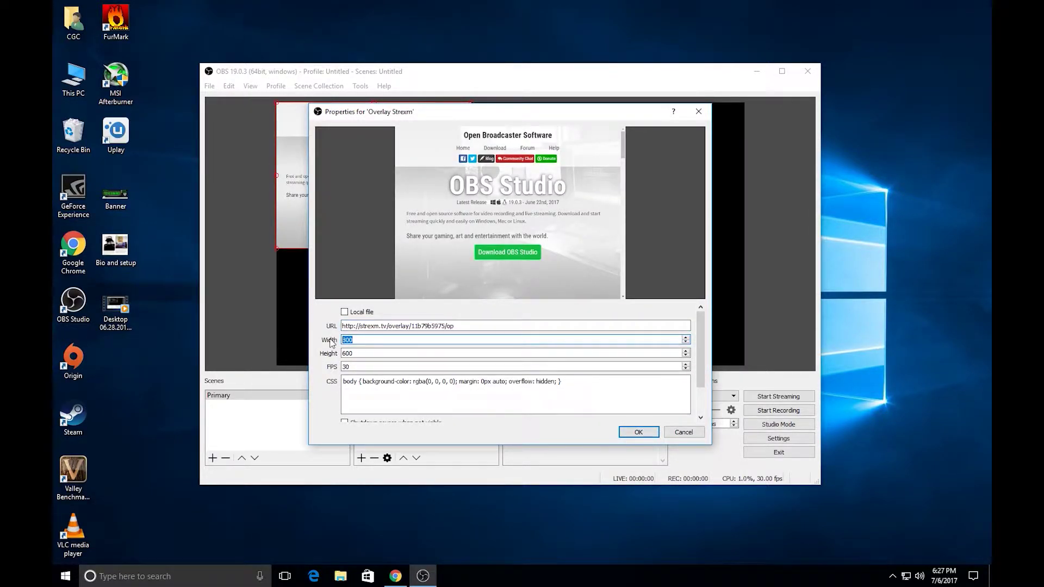
key(Tab)
text(1)
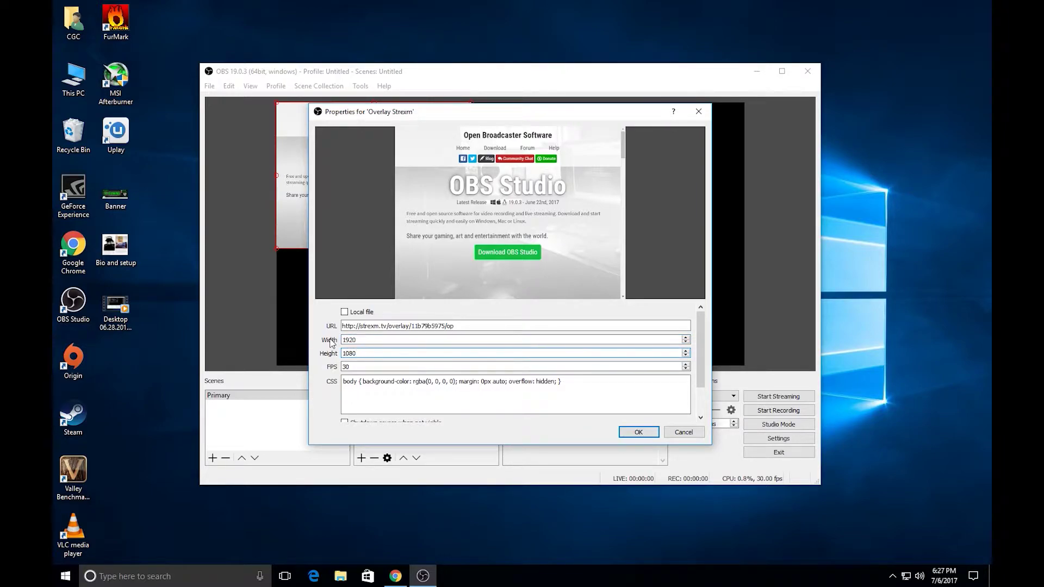
key(Return)
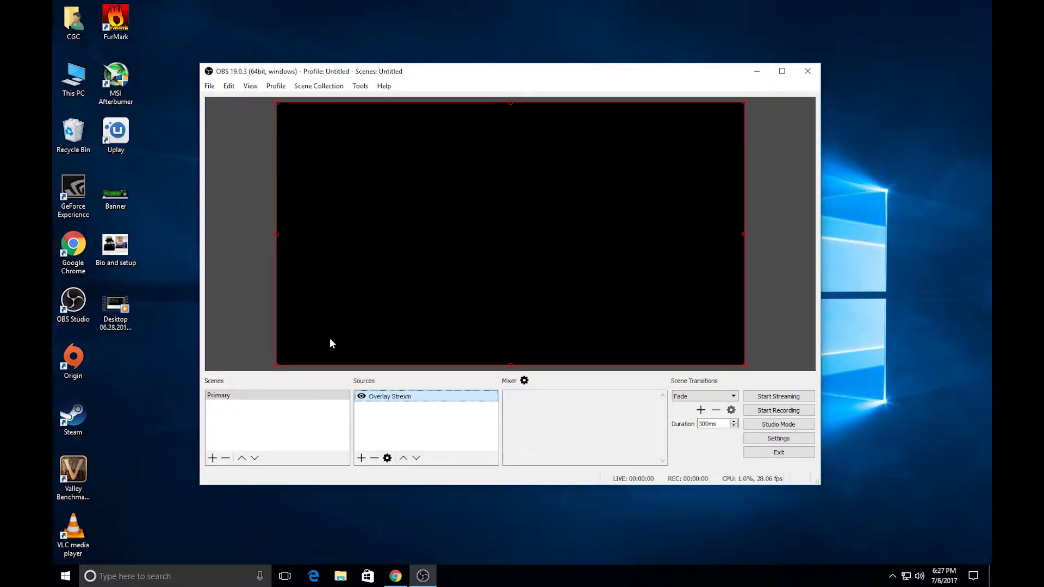
click(265, 301)
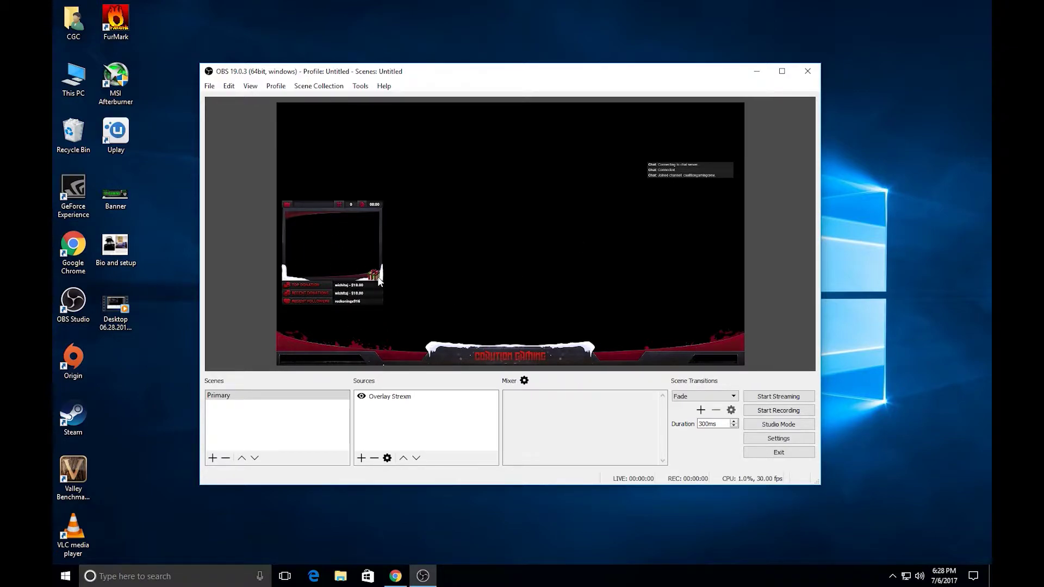
Step: Add a Video Capture Device source named 'webcam' without choosing a device
click(391, 427)
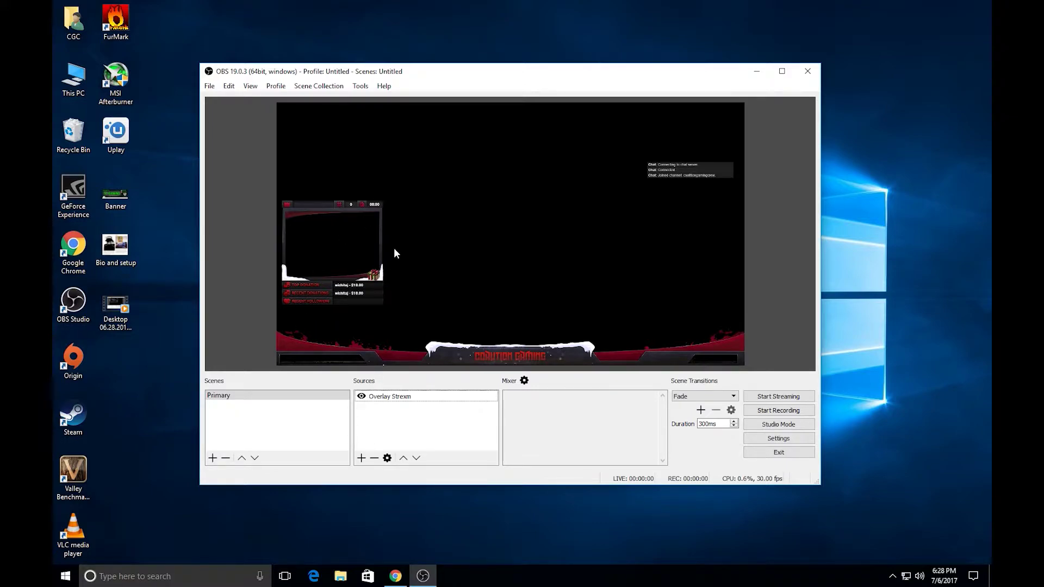
click(362, 458)
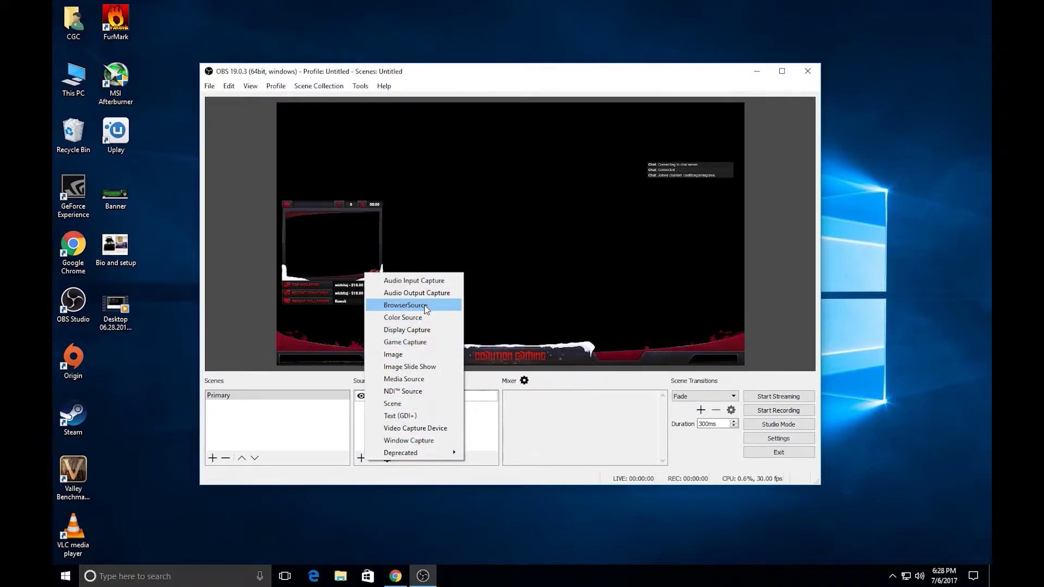
click(422, 428)
text(web)
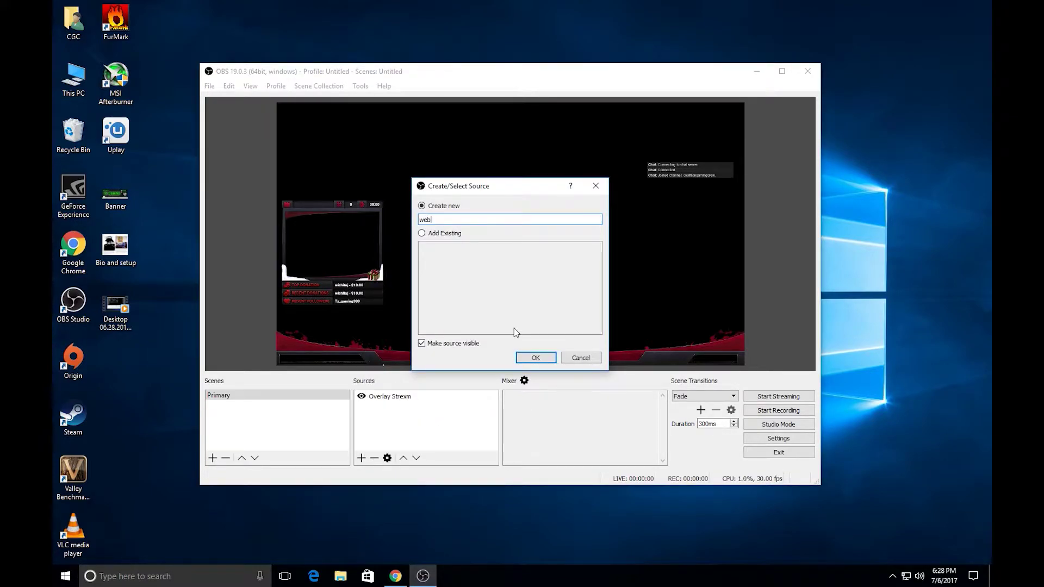
text(cam)
key(Return)
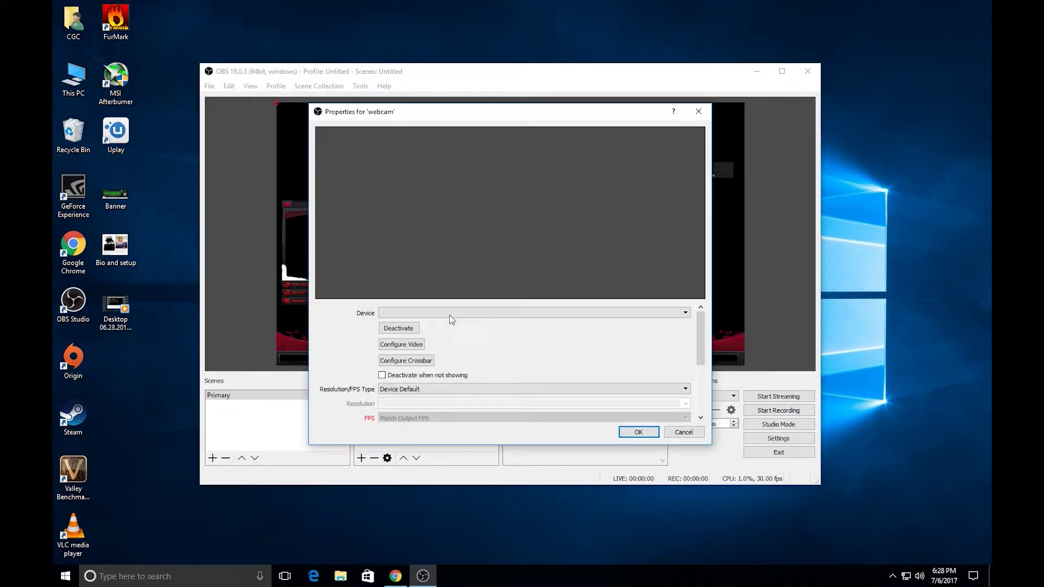
click(625, 431)
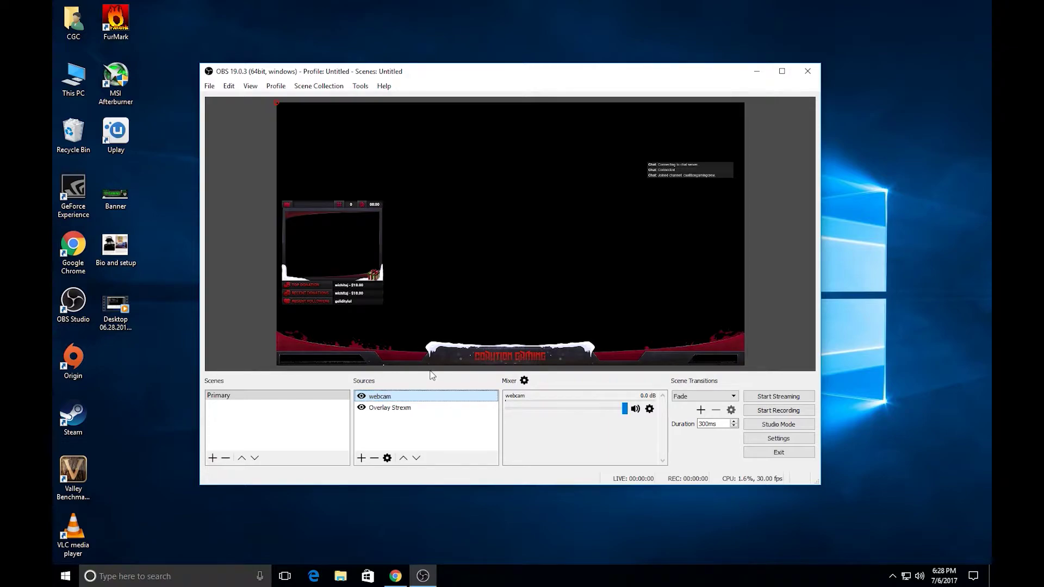
Step: Delete the webcam source, confirm the removal, and return to Chrome
key(Delete)
click(523, 295)
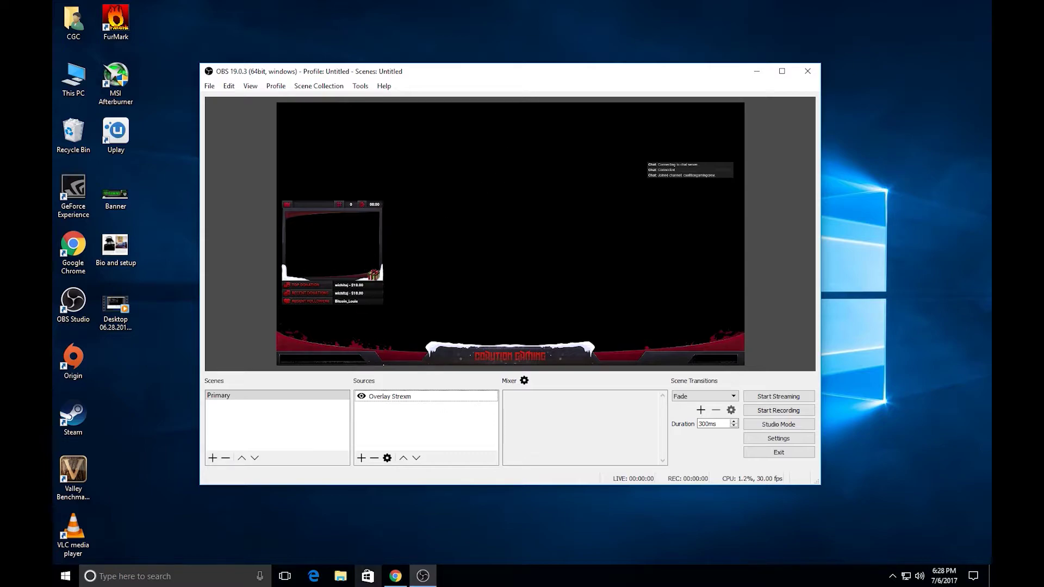
click(396, 575)
Step: Untick and re-tick the Webcam element under Element Visibility
scroll(677, 392, down, 2)
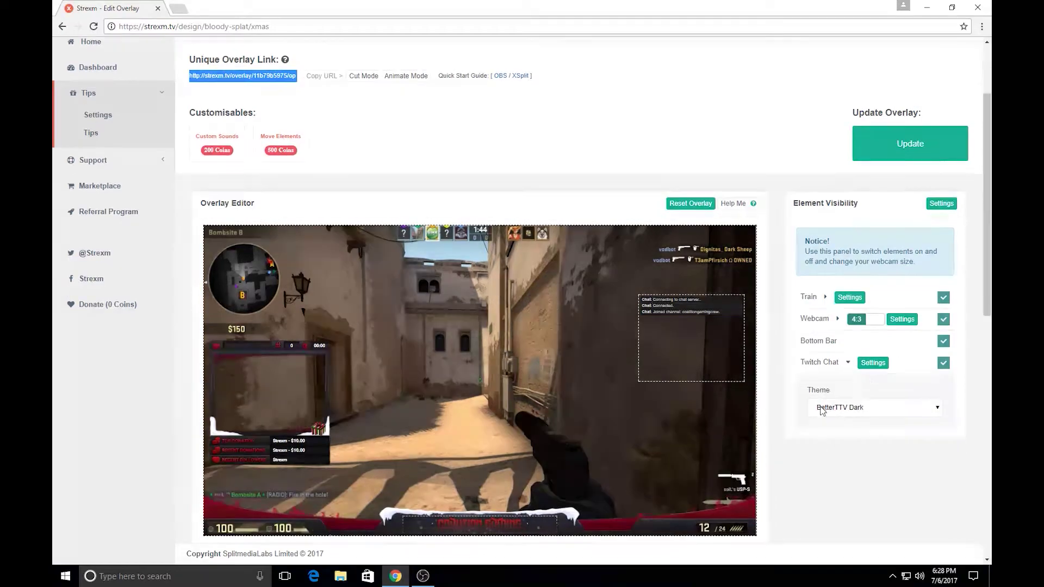
click(943, 322)
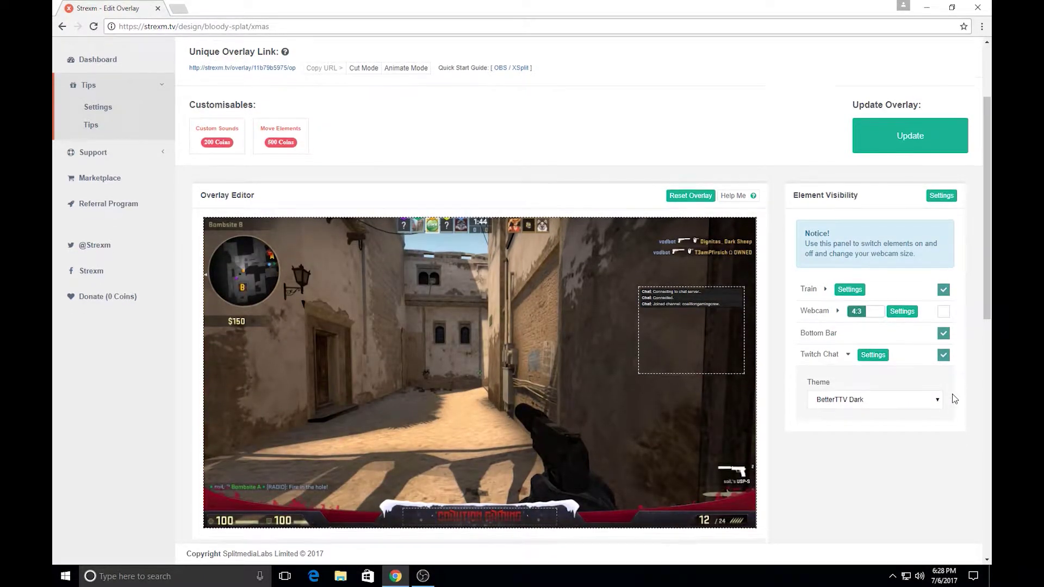
scroll(951, 396, down, 1)
click(944, 264)
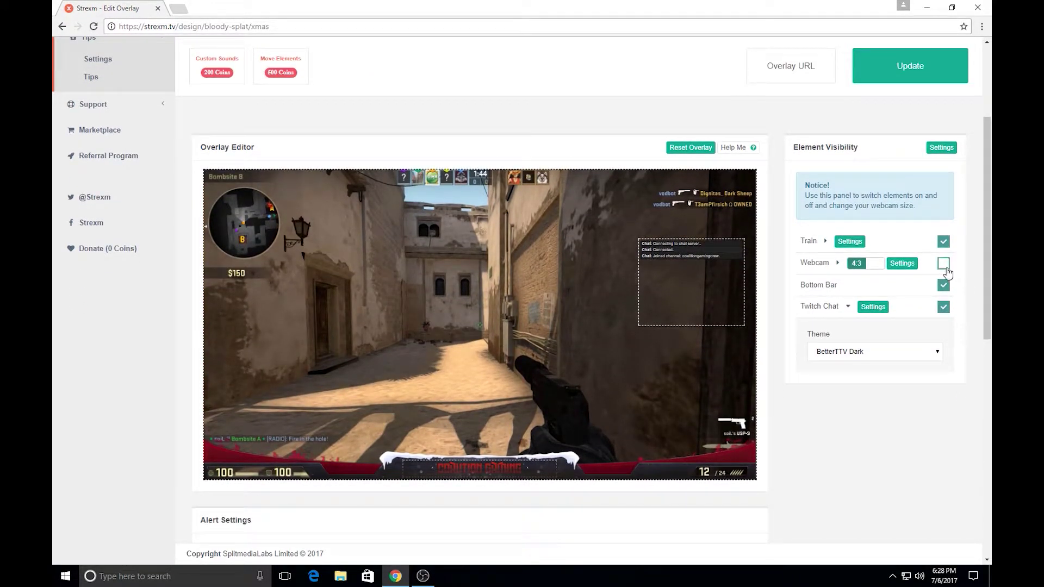